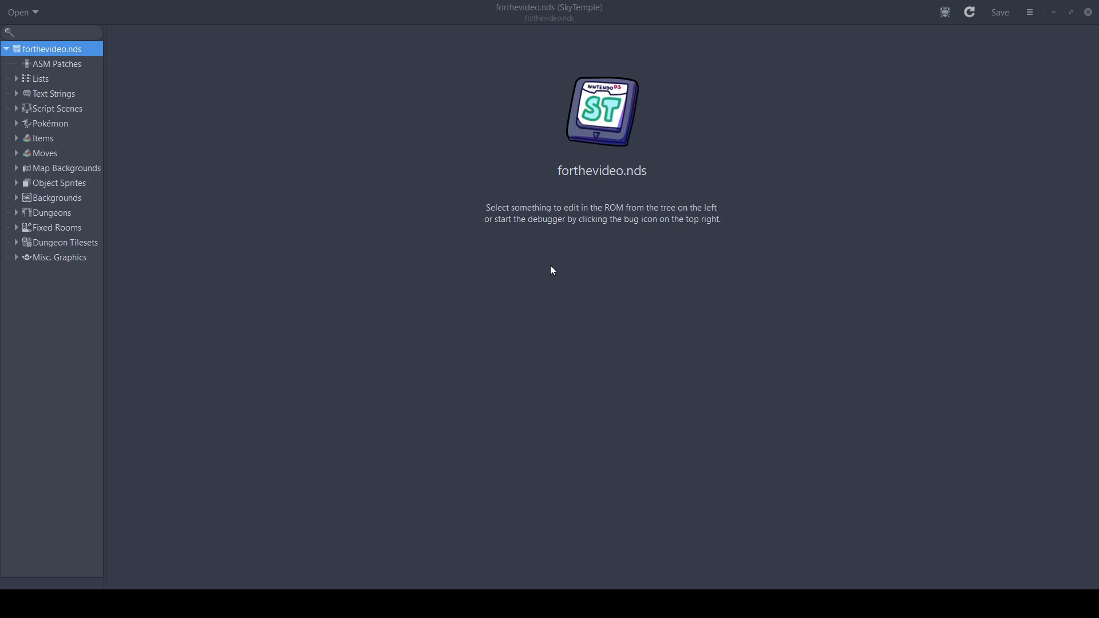
Find #537 Litwick in the Pokémon list and open its male form entry
click(56, 123)
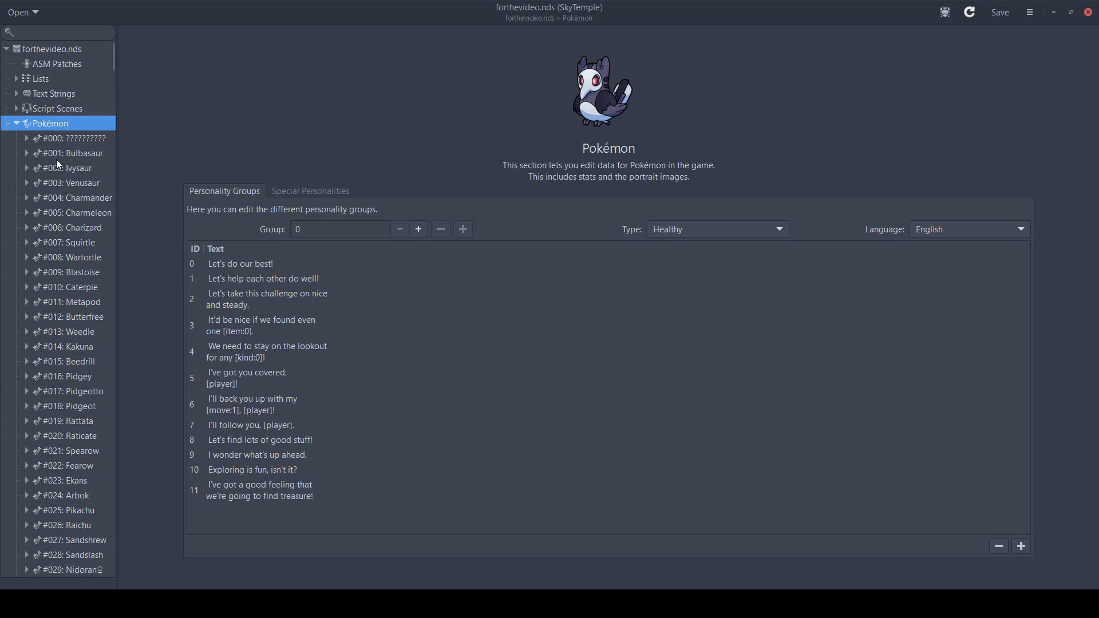
scroll(57, 155, down, 10)
scroll(57, 153, down, 20)
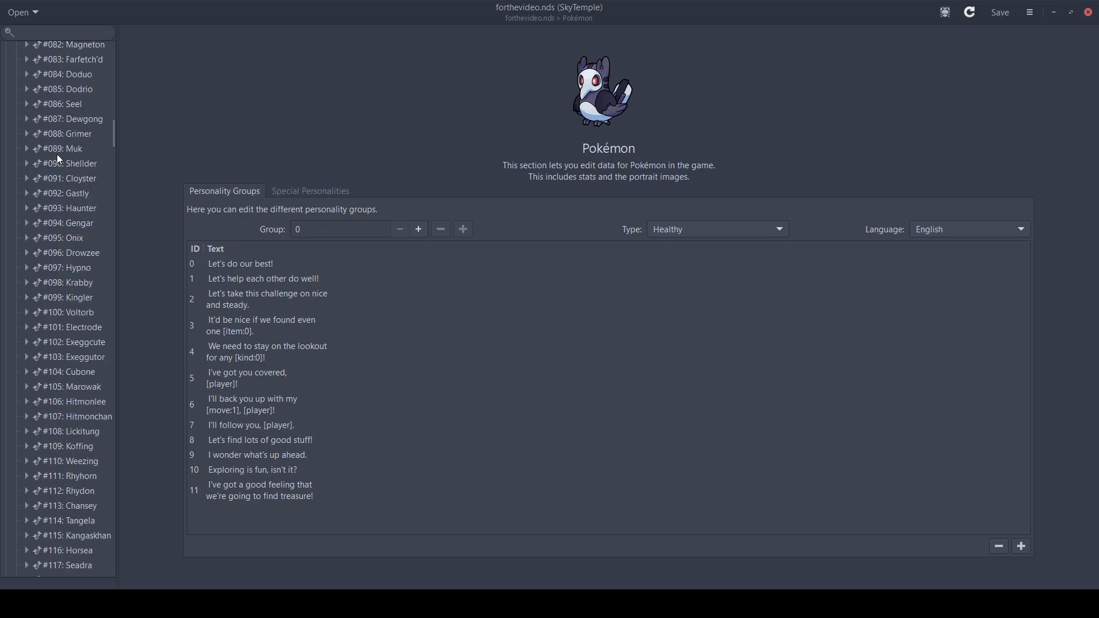
scroll(58, 155, down, 20)
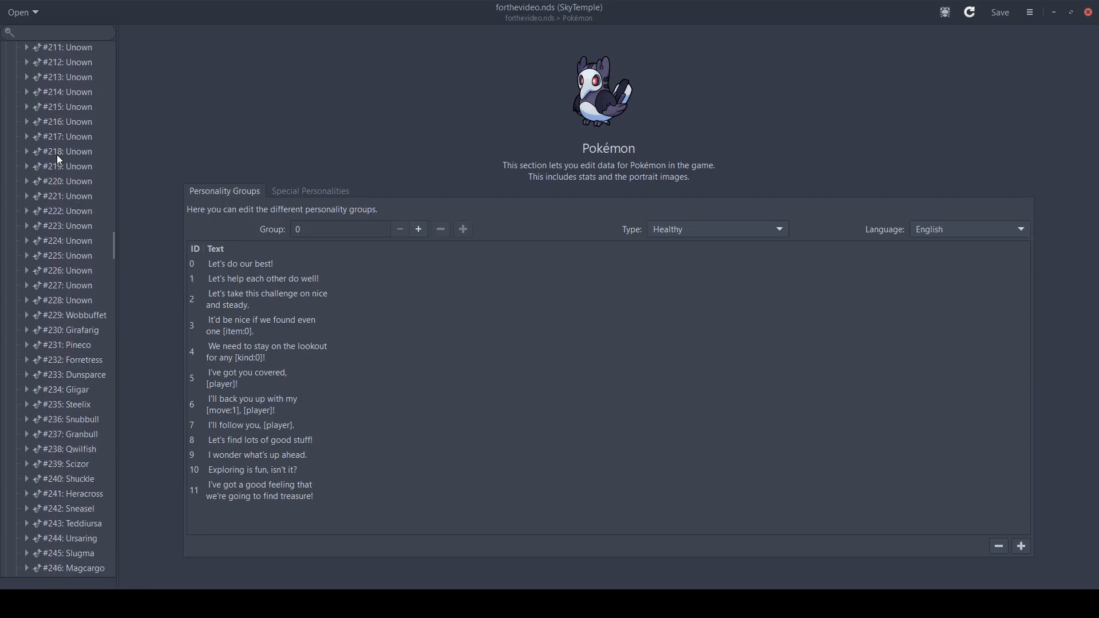
scroll(57, 156, down, 20)
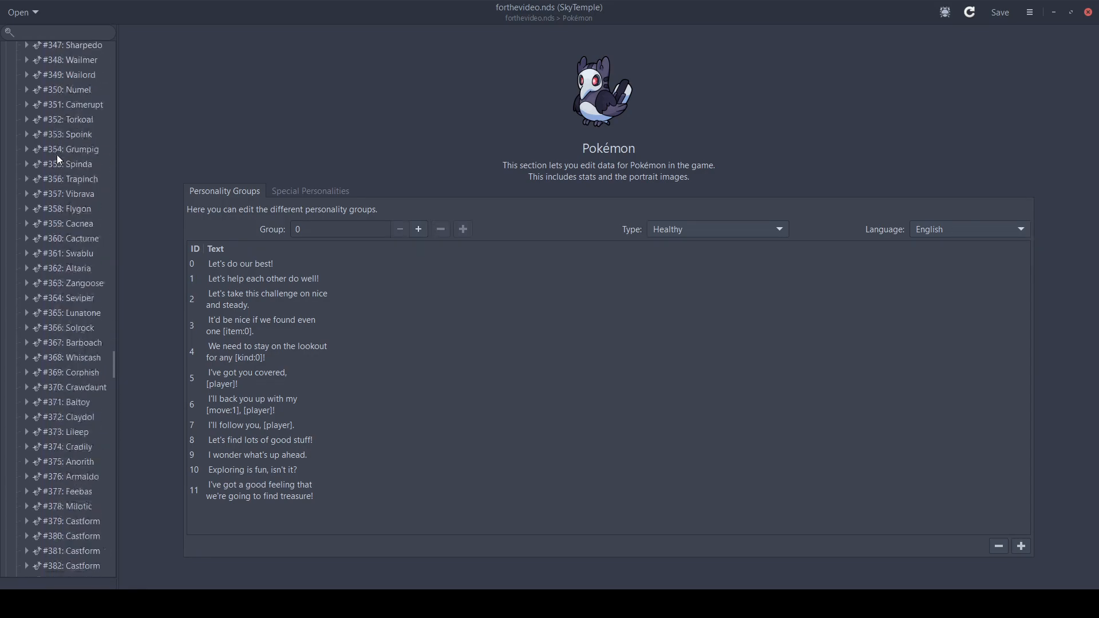
scroll(58, 156, down, 20)
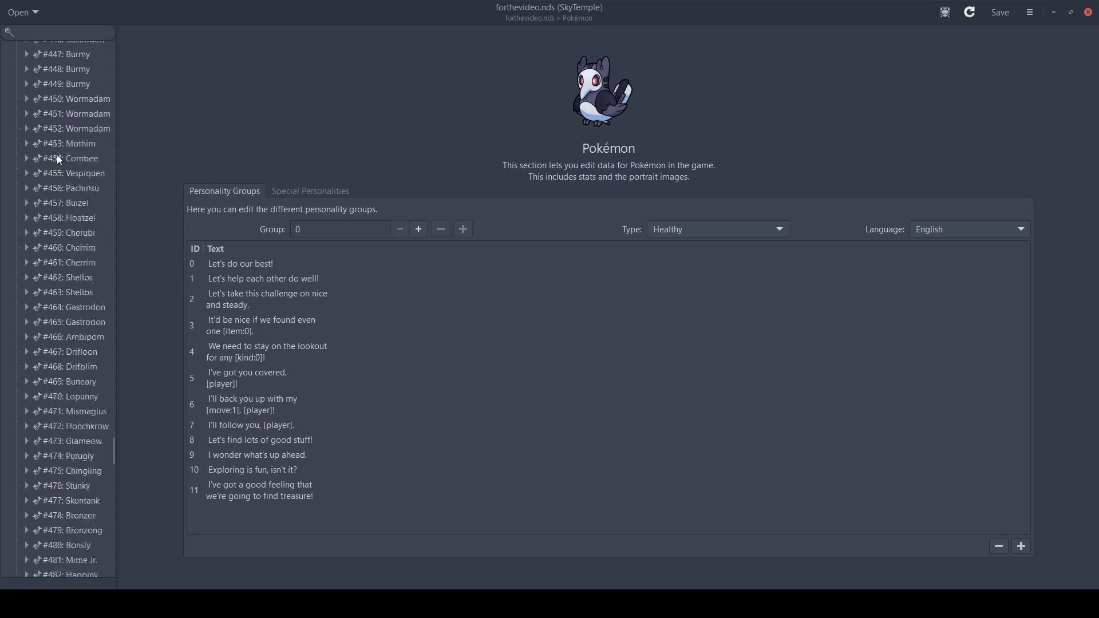
scroll(58, 155, down, 4)
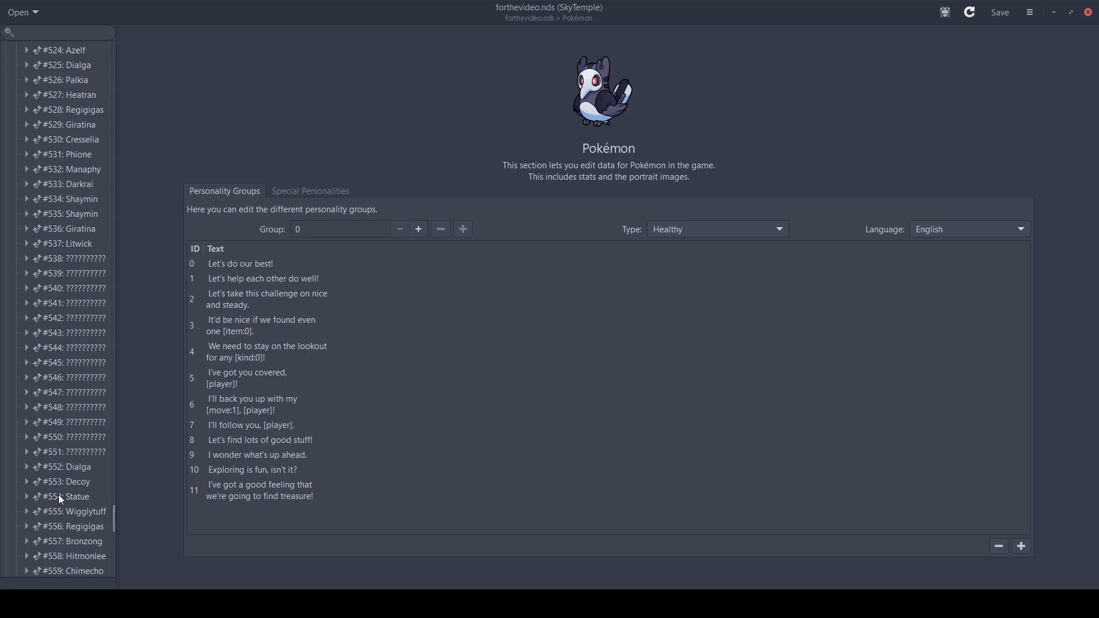
scroll(46, 508, down, 5)
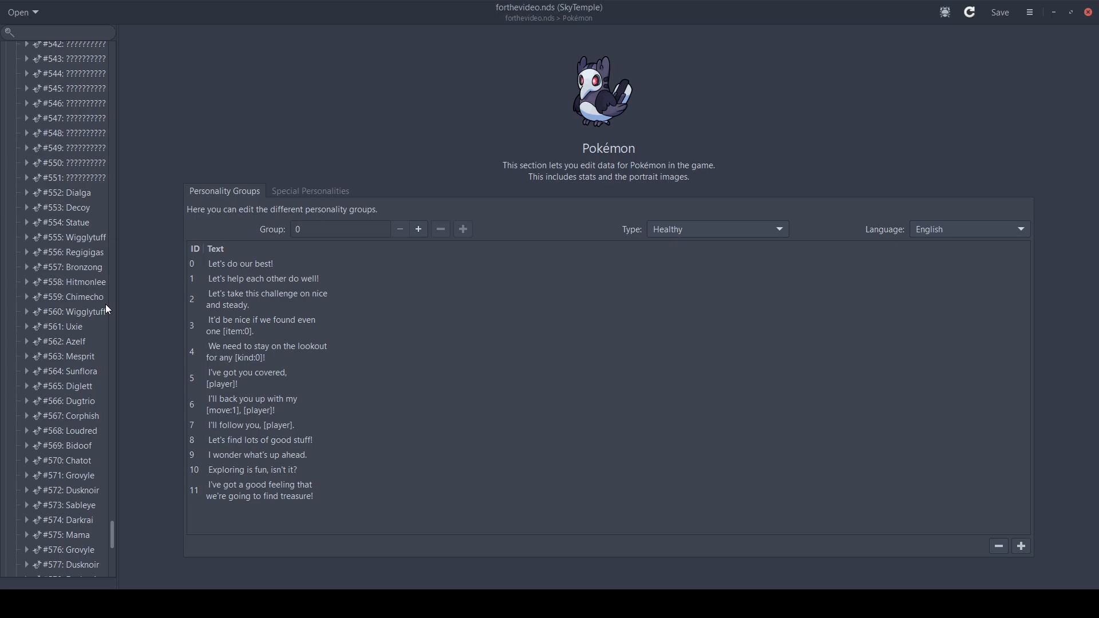
scroll(103, 306, up, 5)
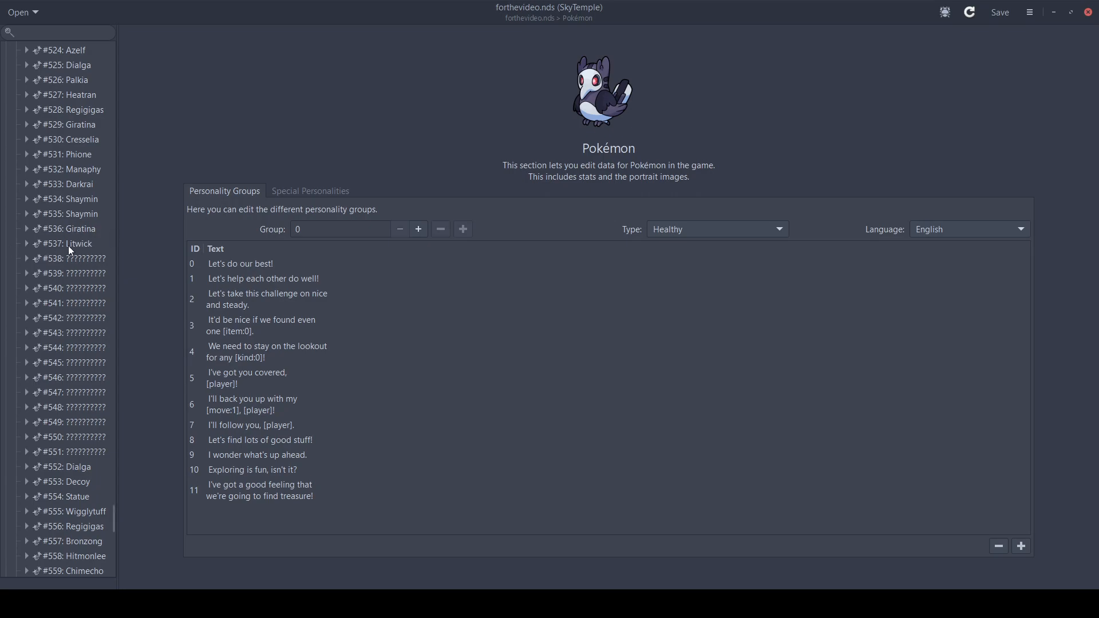
click(68, 246)
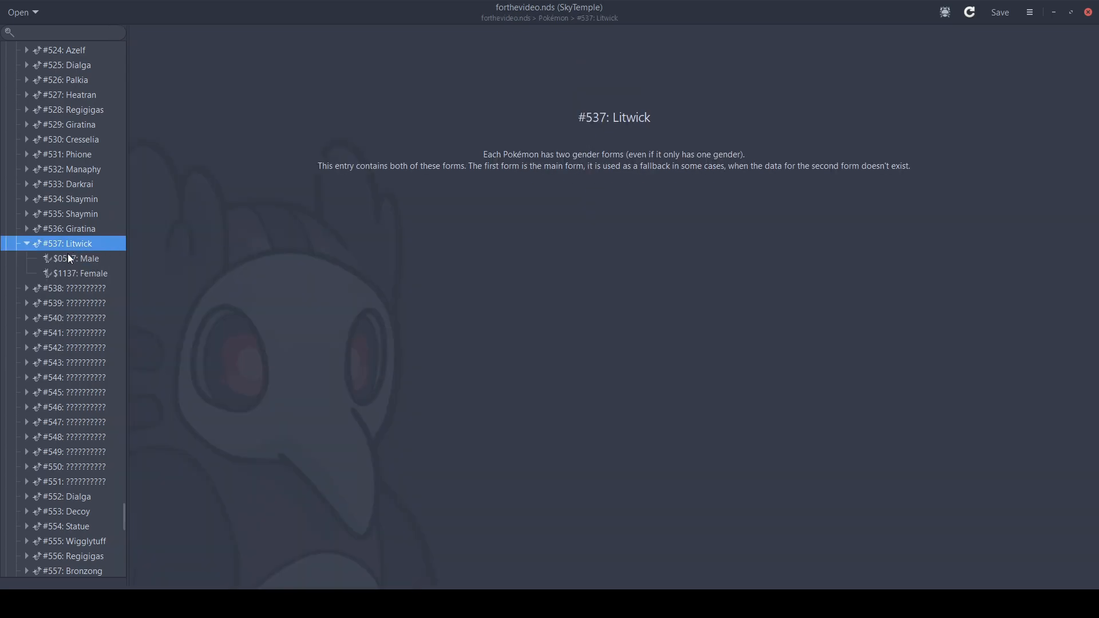
click(69, 259)
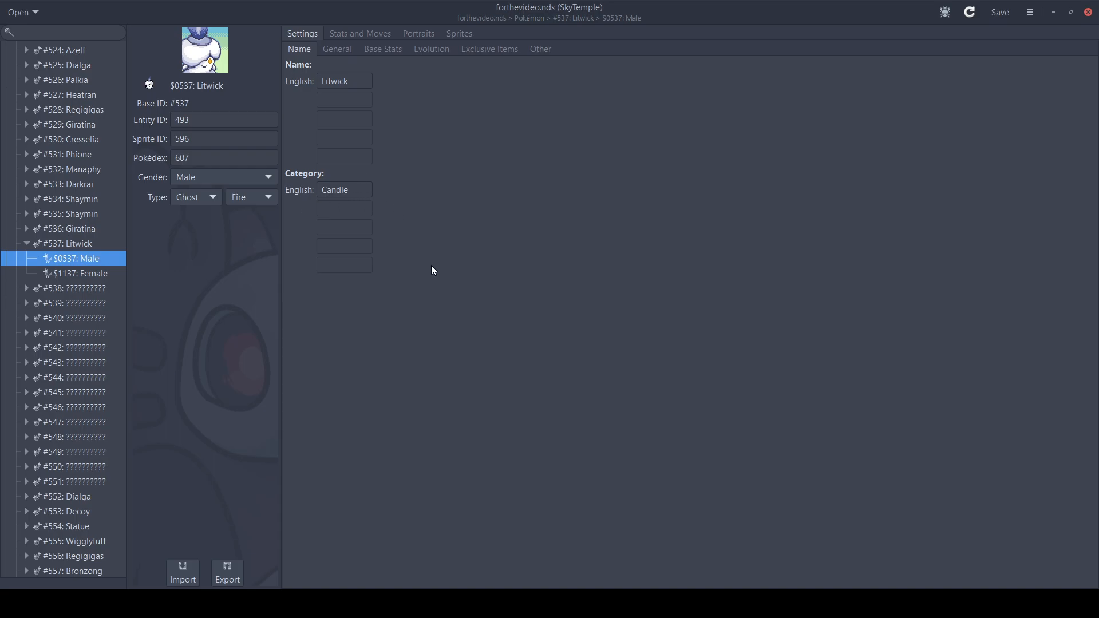
Switch the gender of Litwick's $1137 form to Invalid and back to Female
click(232, 175)
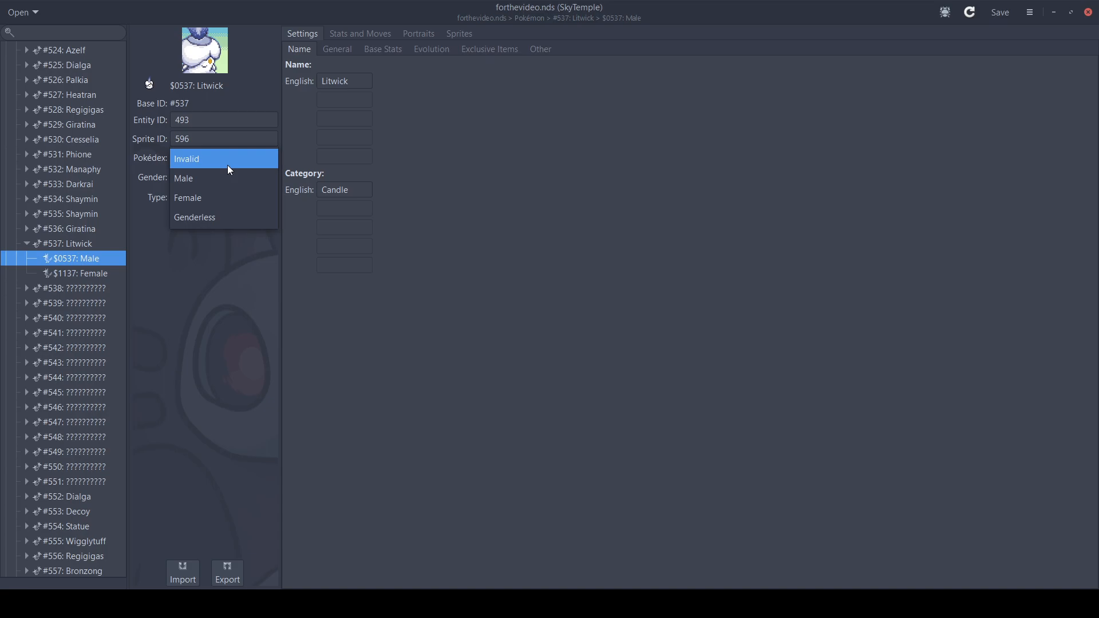
click(75, 274)
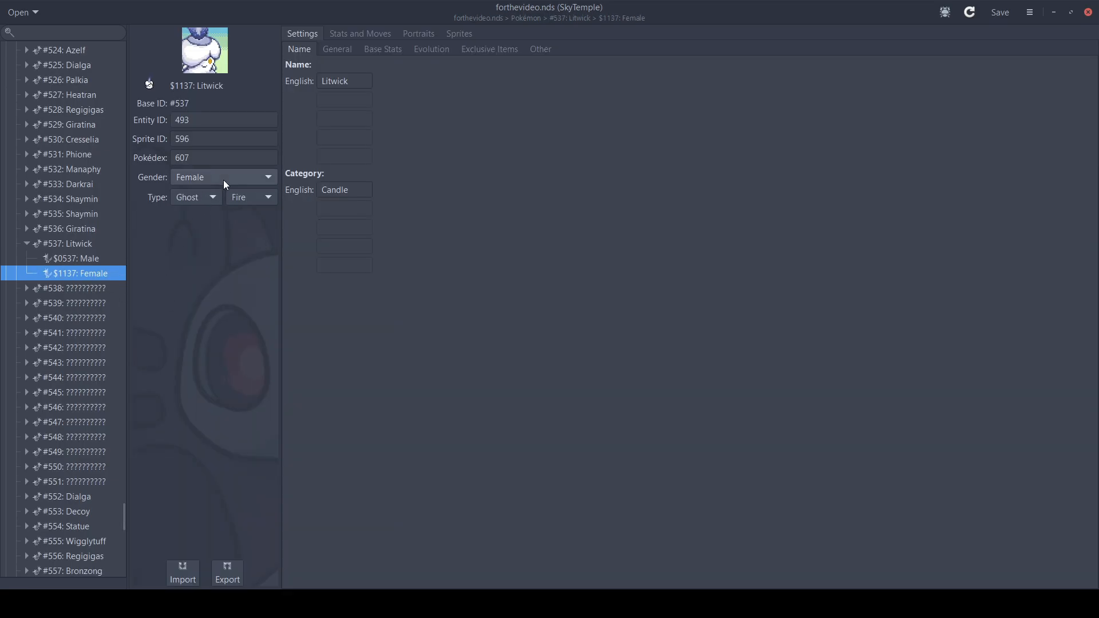
click(223, 180)
click(197, 141)
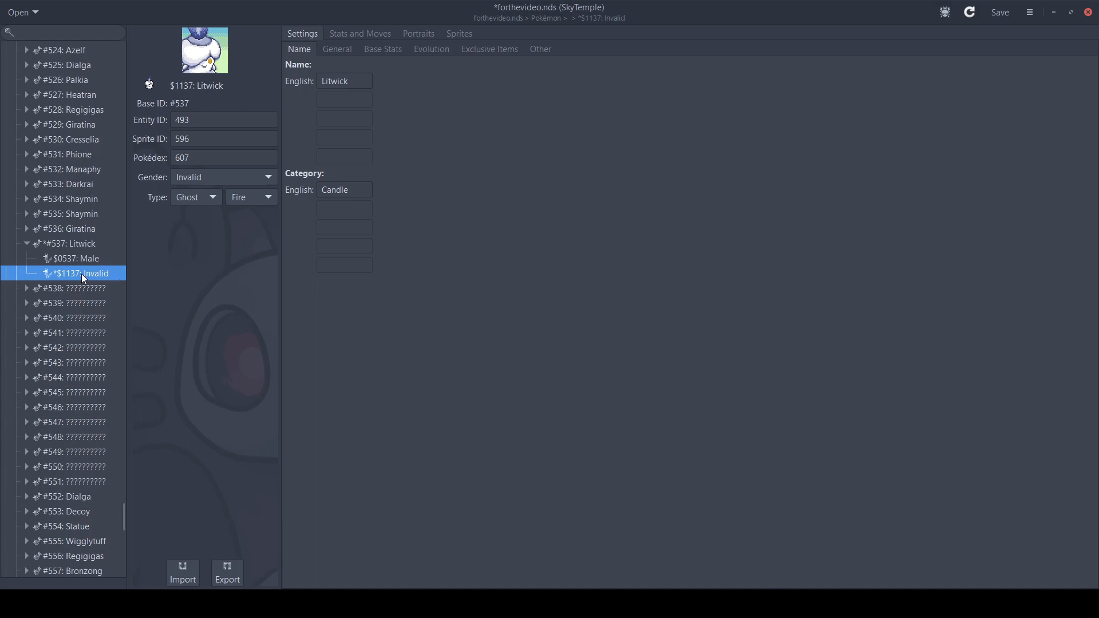
click(199, 182)
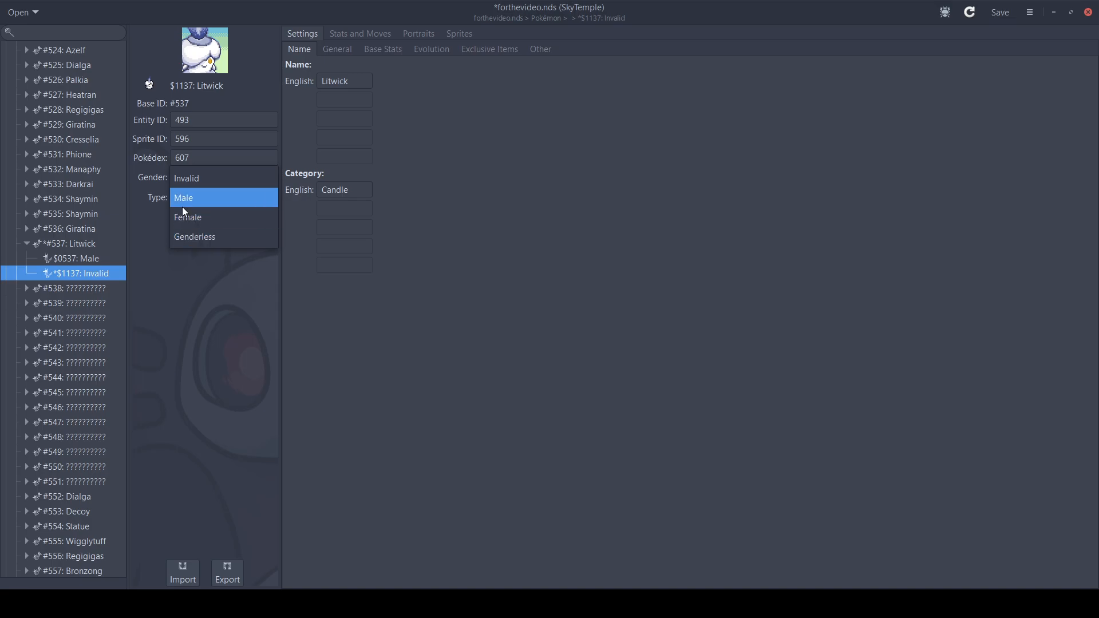
click(198, 217)
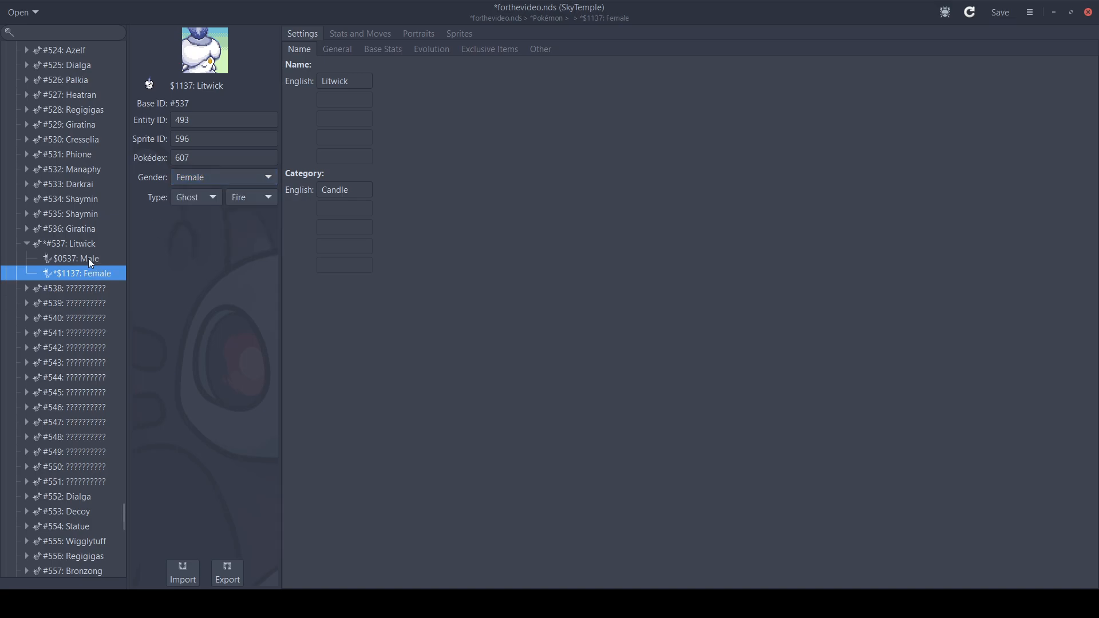
Examine the general settings of Litwick's male form, including its personality, and locate the parent Pokémon section
click(89, 259)
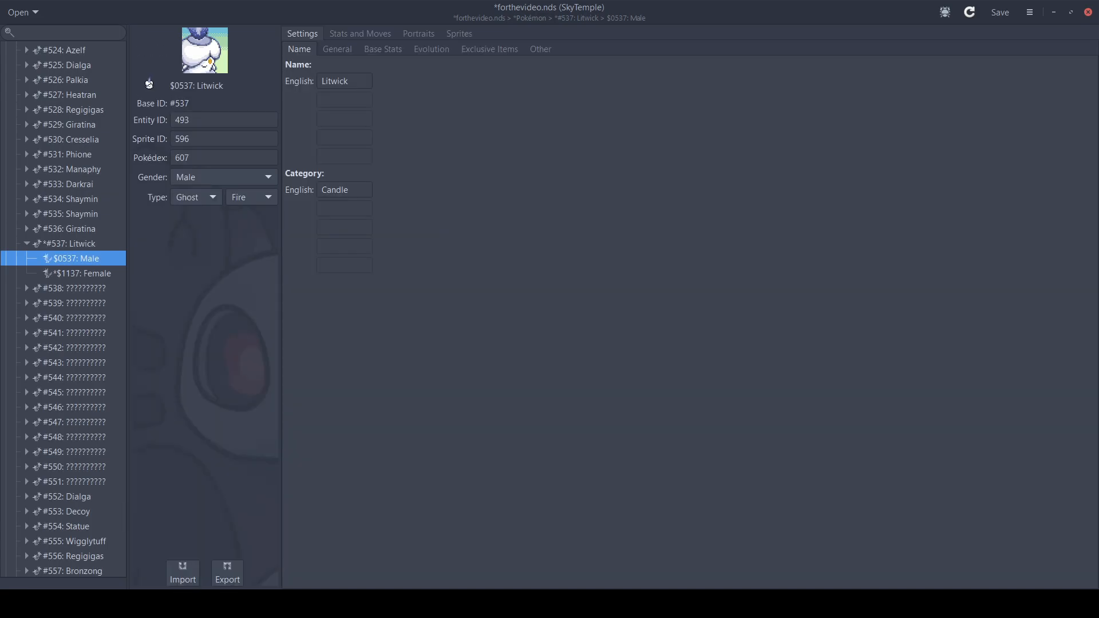
click(336, 50)
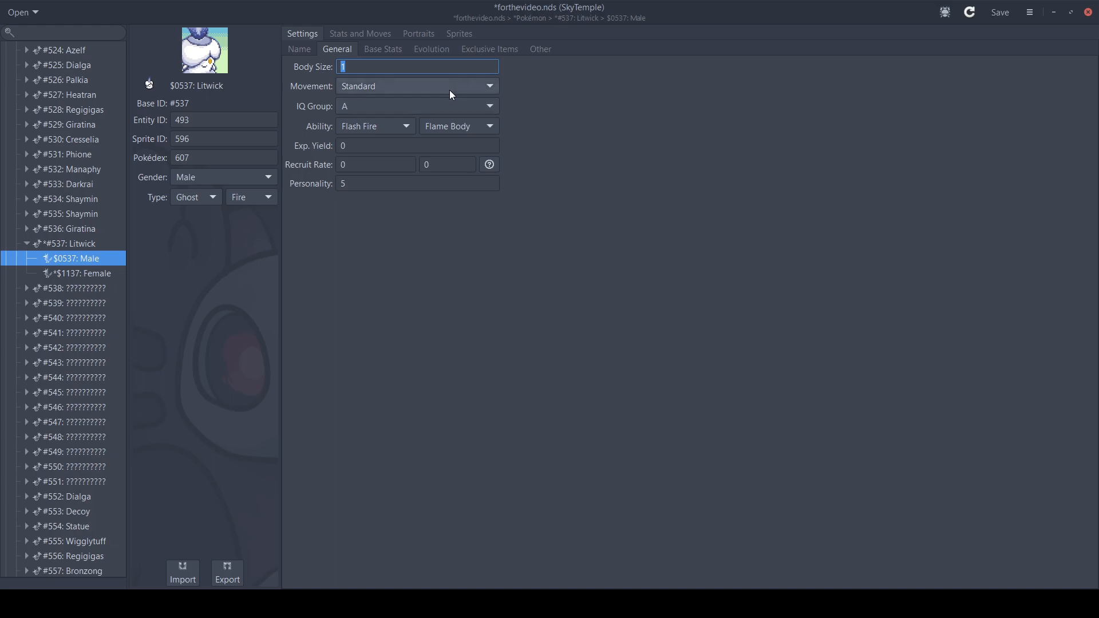
click(402, 184)
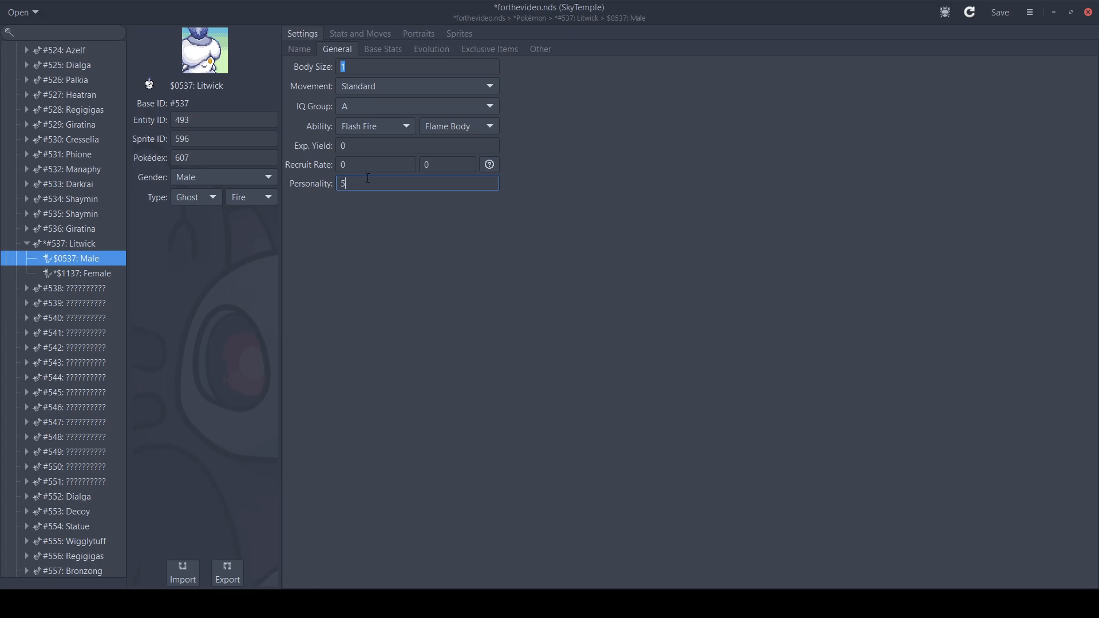
scroll(82, 382, up, 5)
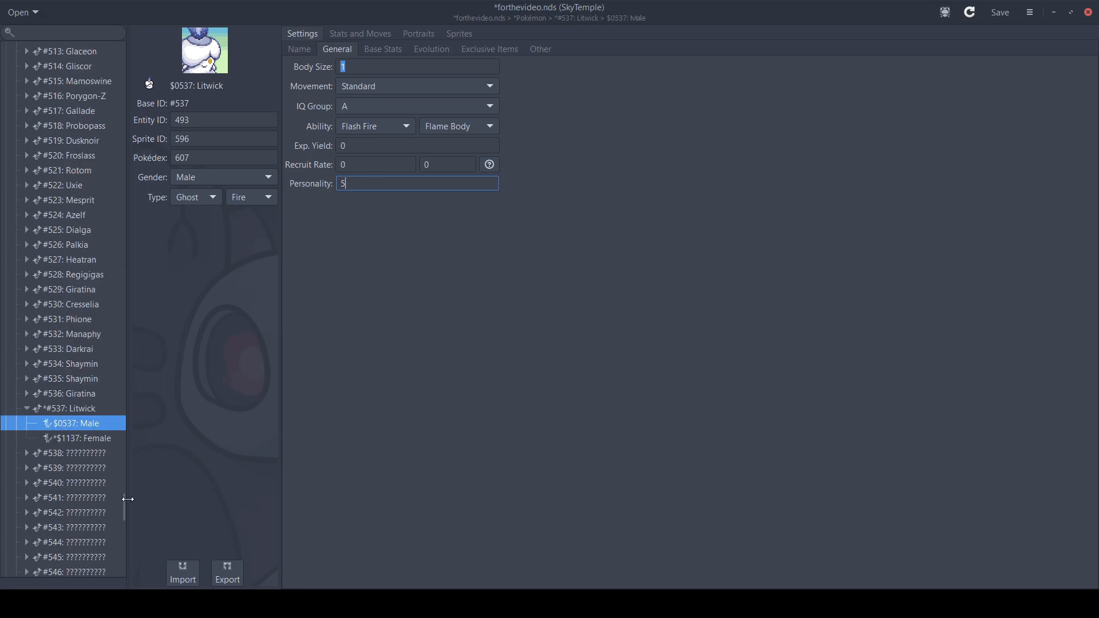
drag(121, 513, 129, 53)
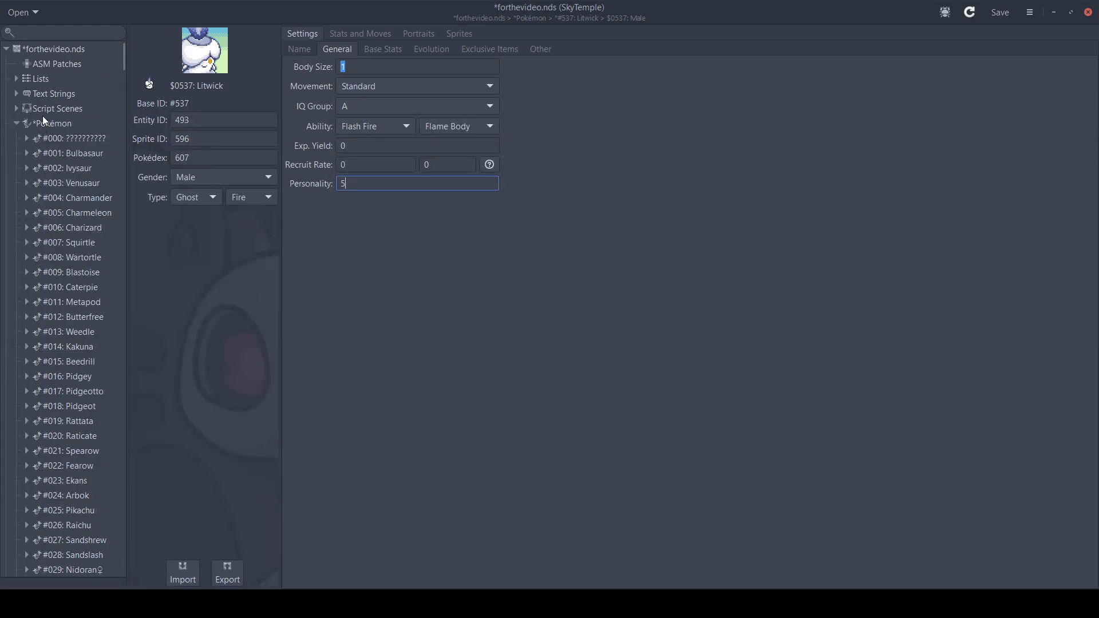
drag(124, 55, 118, 510)
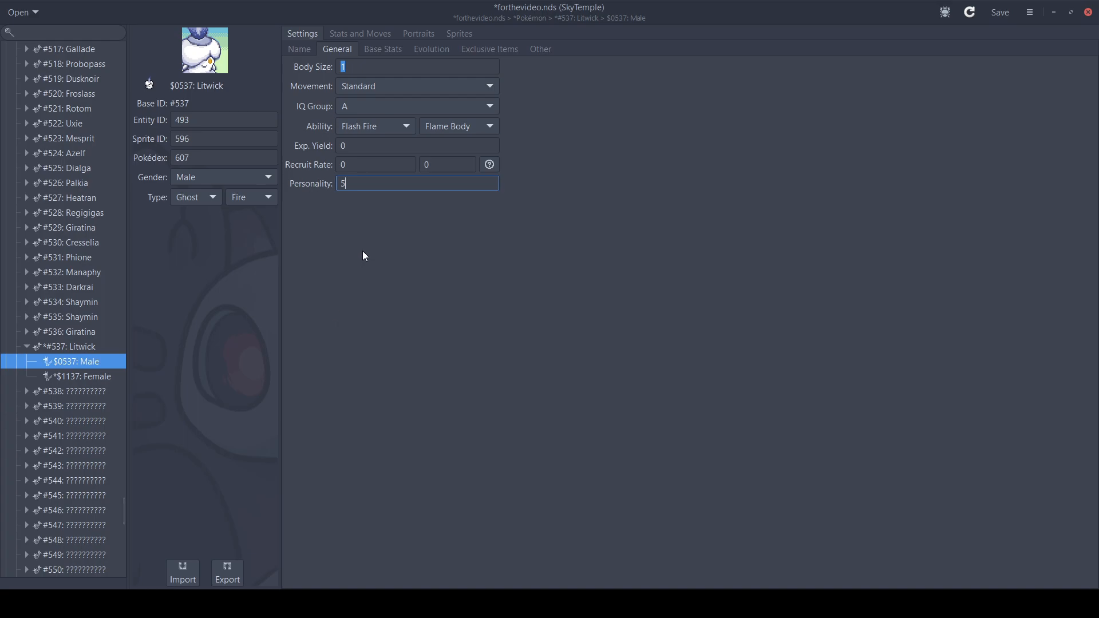
Review the base stats, evolution, exclusive items and other settings of Litwick's male form
click(382, 49)
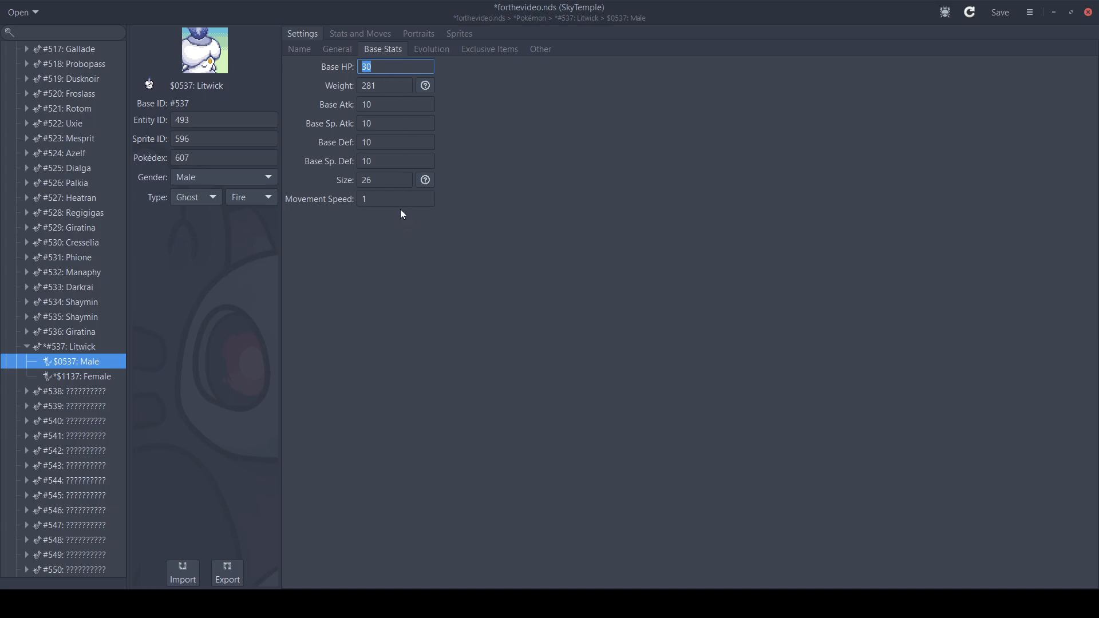
click(404, 124)
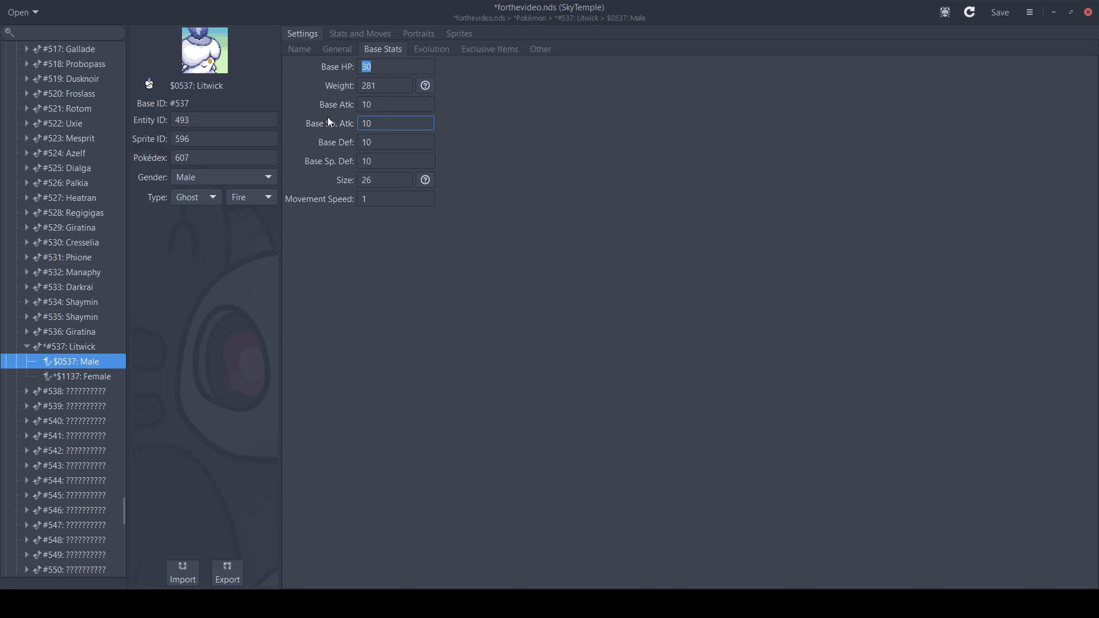
click(438, 53)
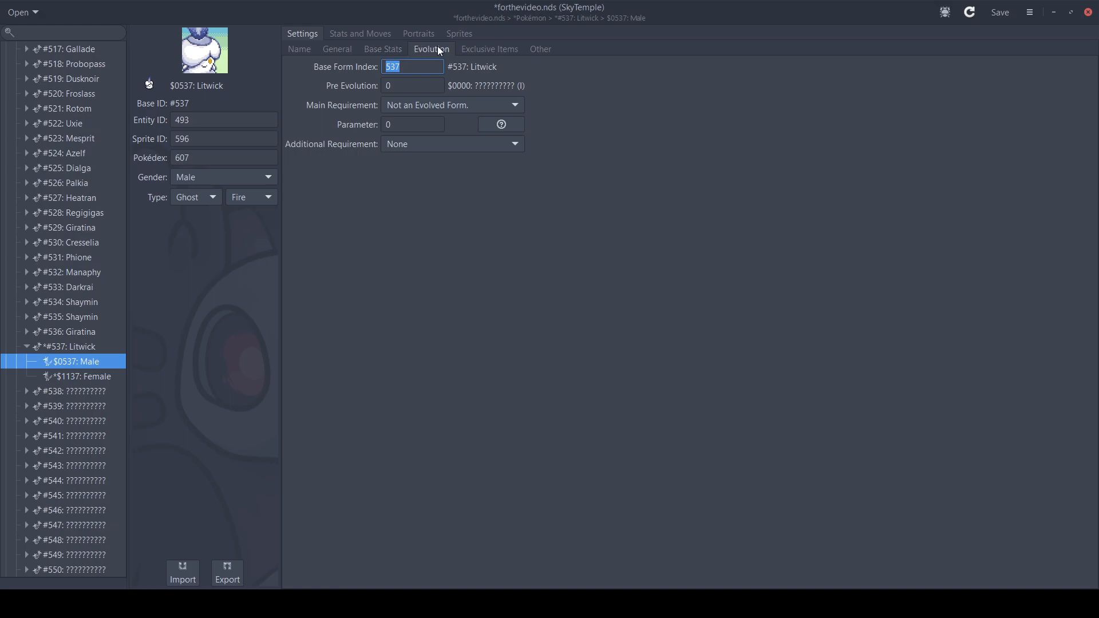
click(476, 51)
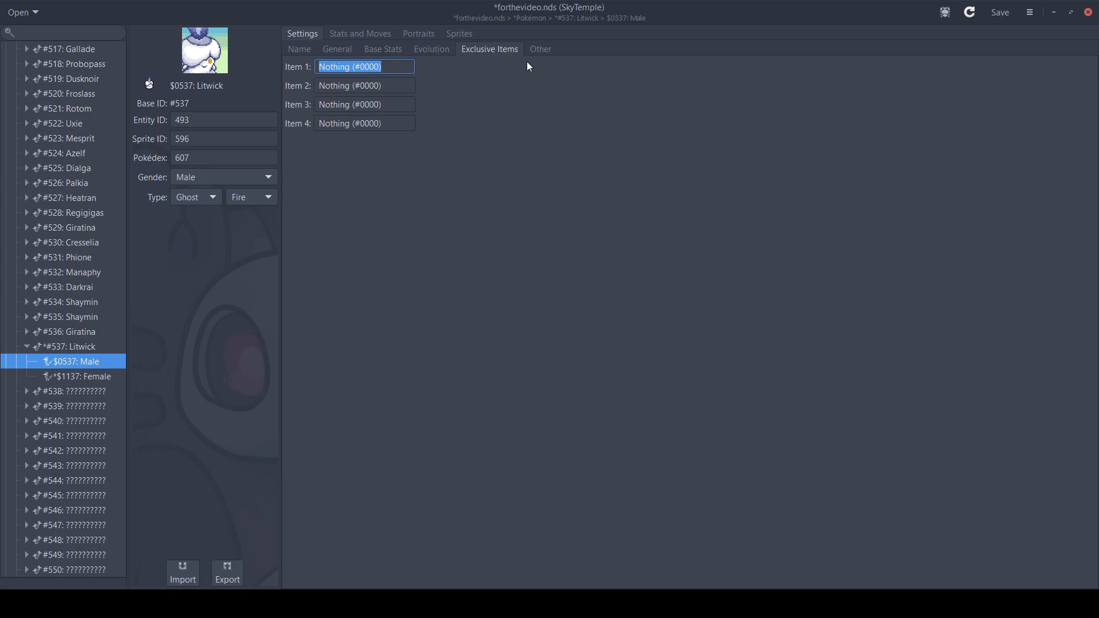
click(537, 50)
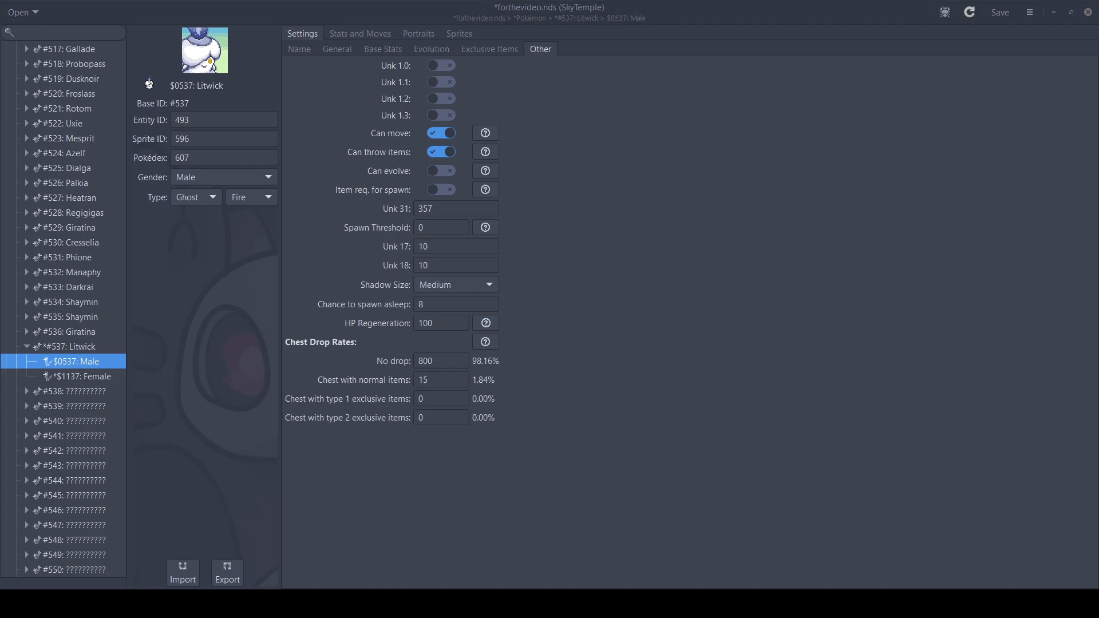
Examine the male Litwick's growth graph, per-level stats table and level-up moves
click(359, 35)
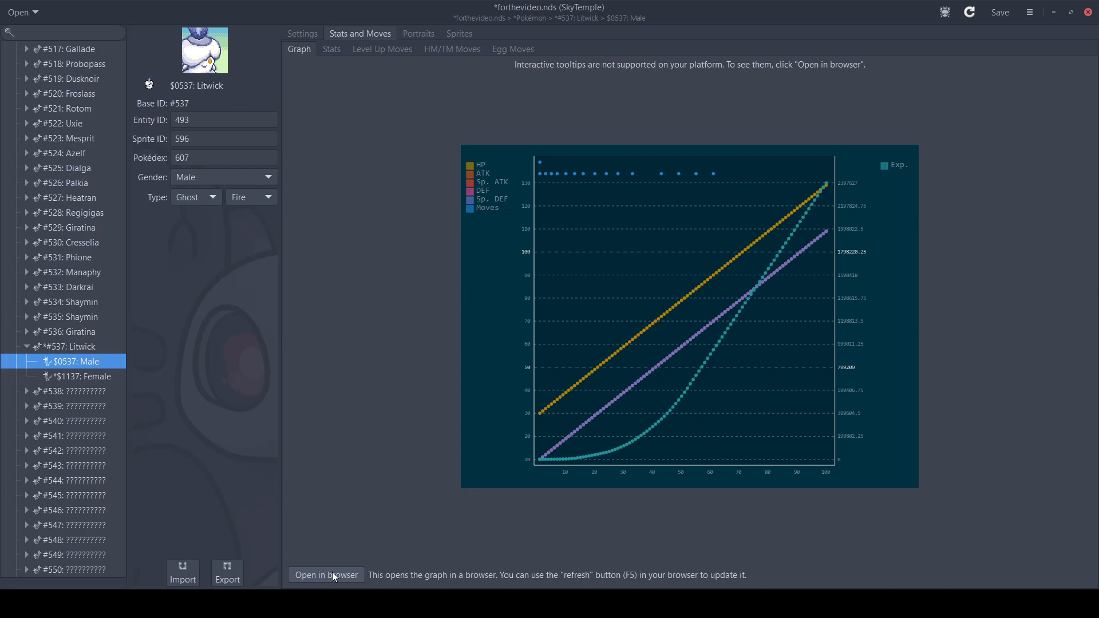
click(332, 49)
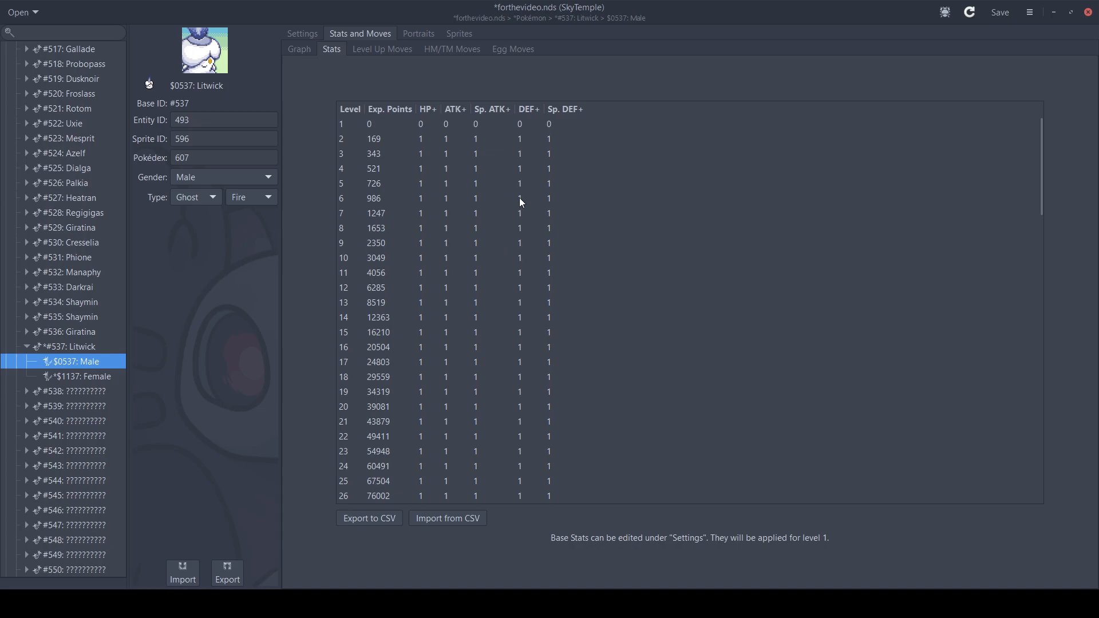
scroll(587, 204, down, 15)
scroll(588, 205, down, 7)
scroll(588, 205, up, 18)
scroll(587, 205, up, 3)
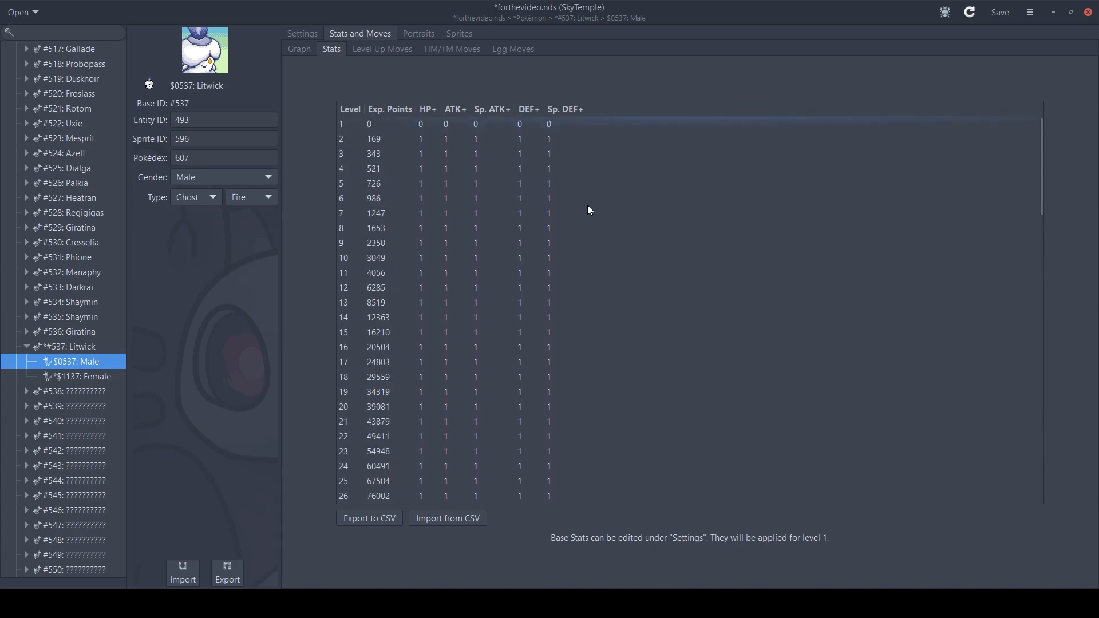
click(400, 51)
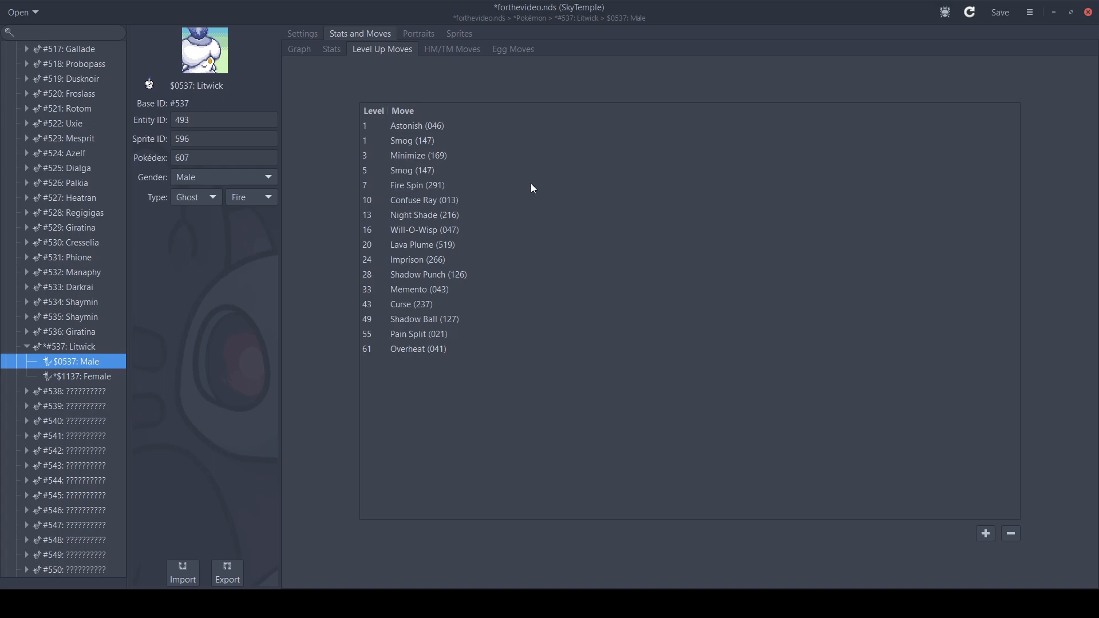
Collapse the Pokémon list, browse the Moves section to its last entries and open move #0543
scroll(119, 323, up, 15)
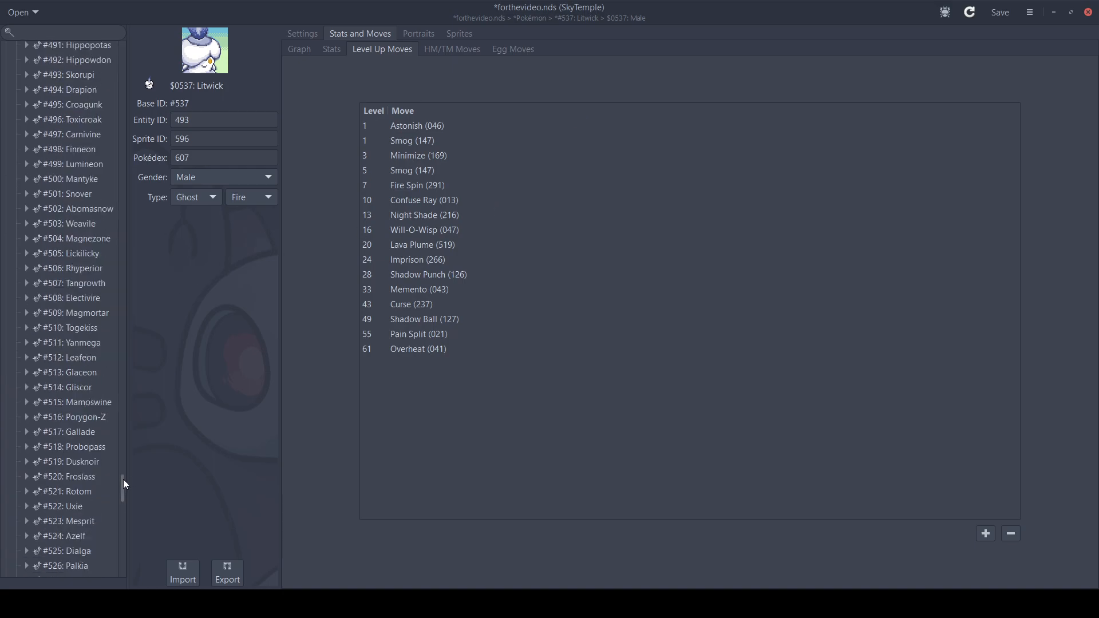
scroll(118, 314, up, 20)
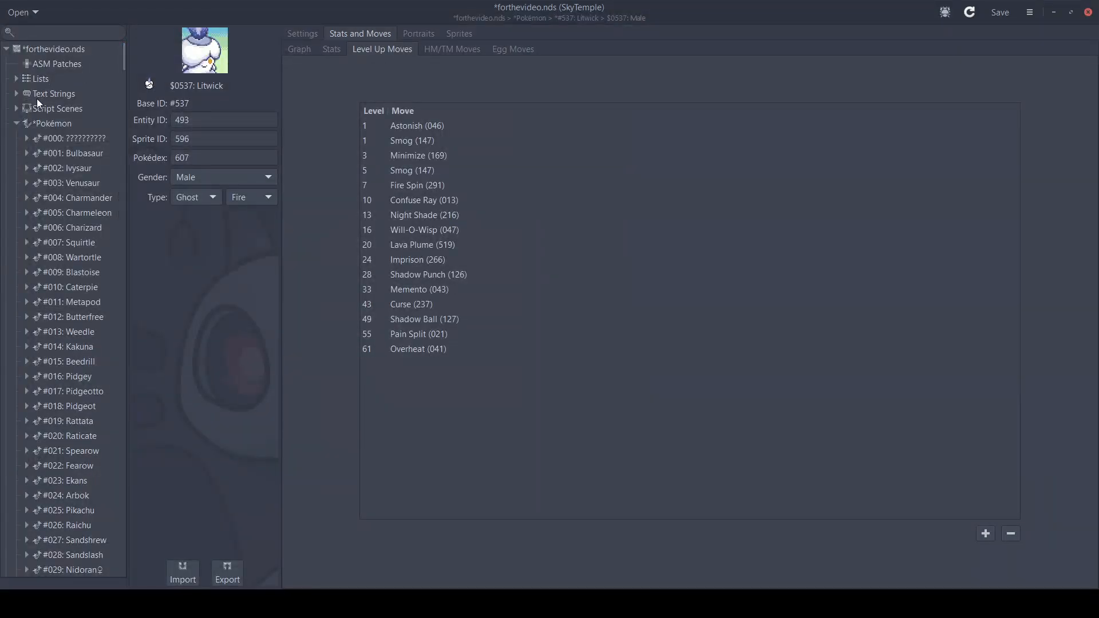
click(16, 124)
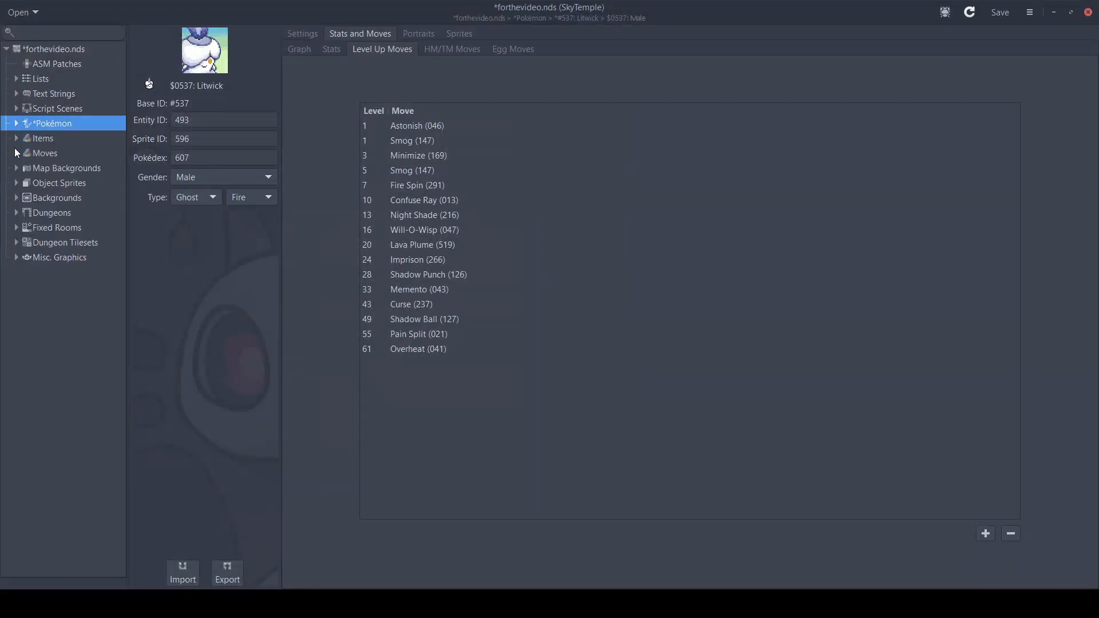
click(42, 153)
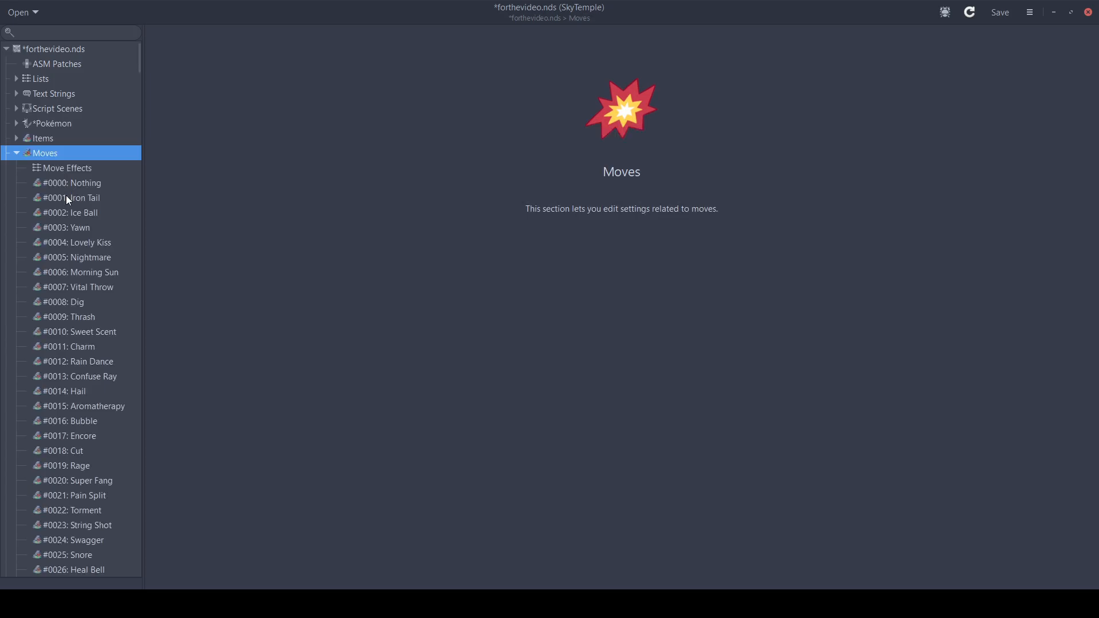
scroll(69, 175, down, 10)
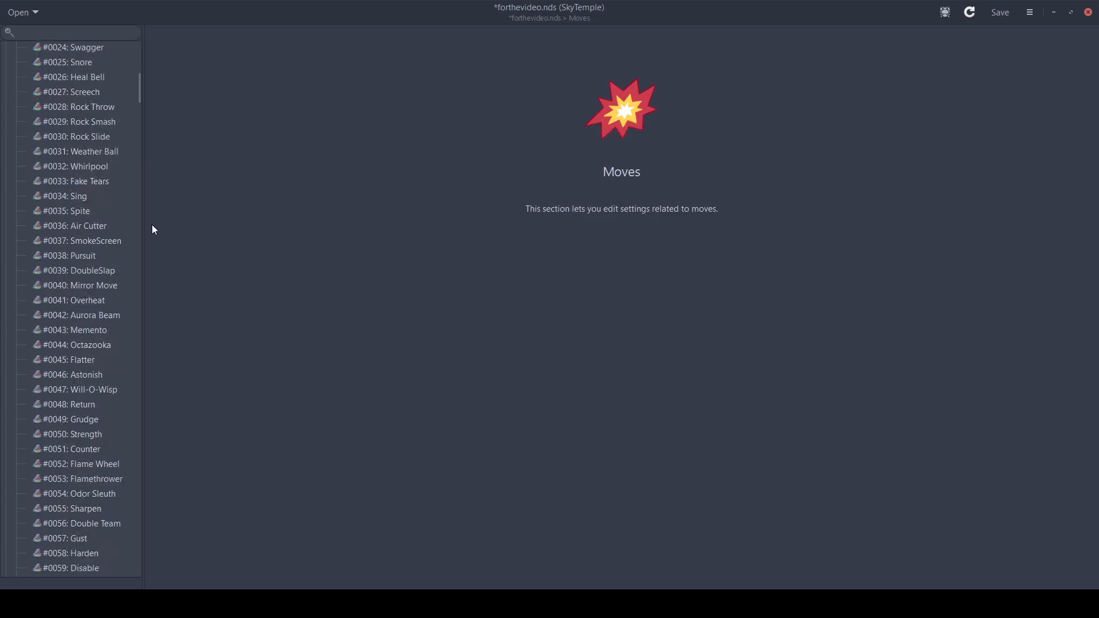
drag(137, 94, 140, 572)
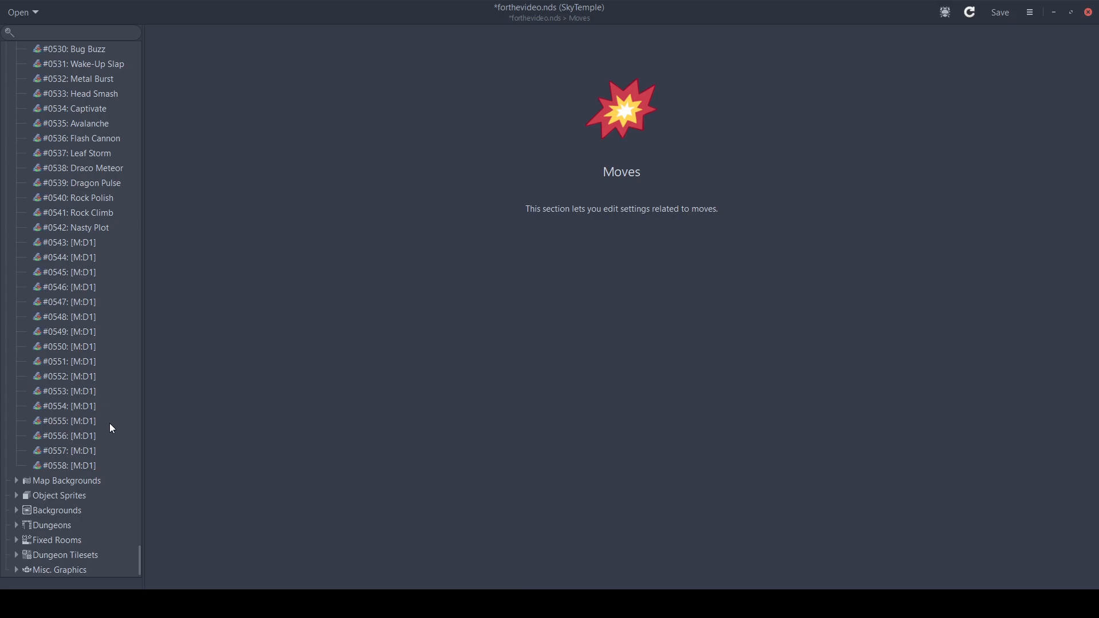
click(94, 246)
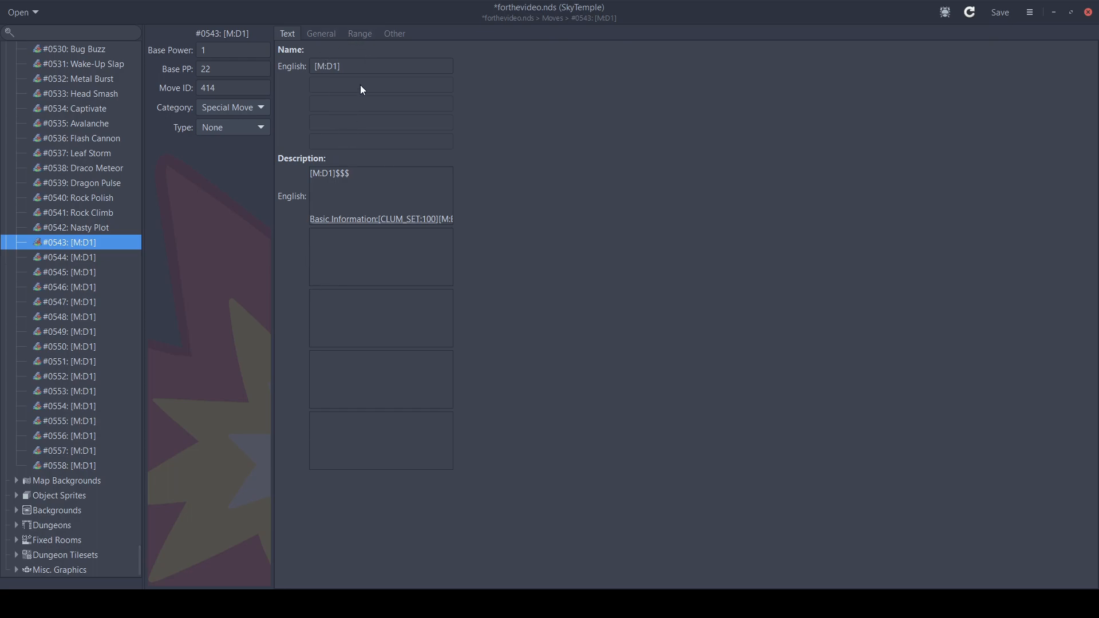
Review move #0543's general settings, category and type choices, range, other options and text
click(321, 35)
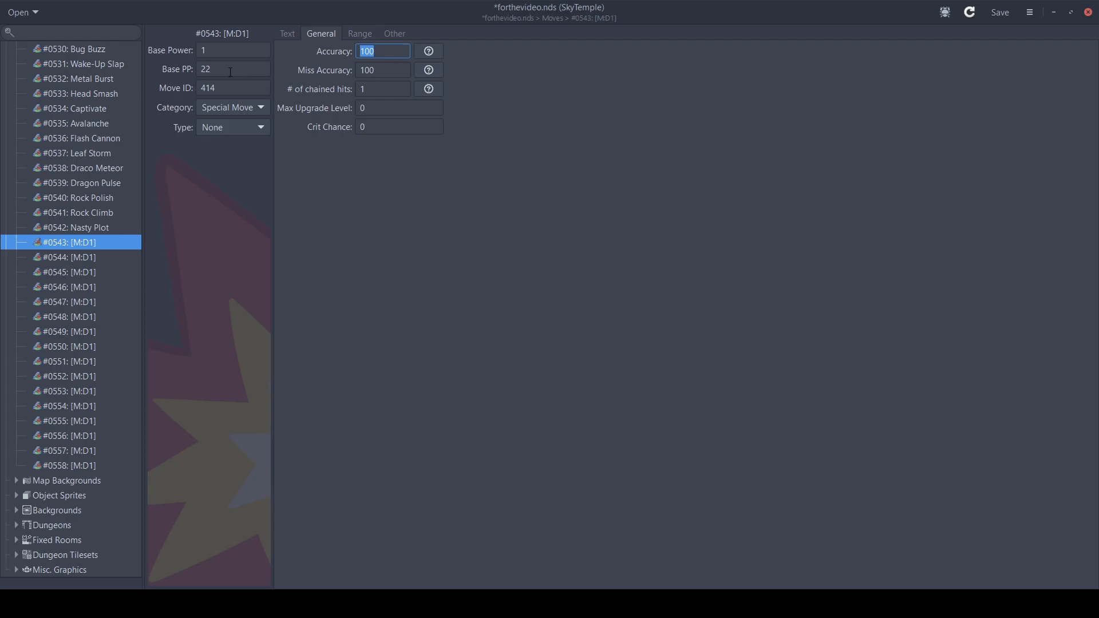
click(234, 108)
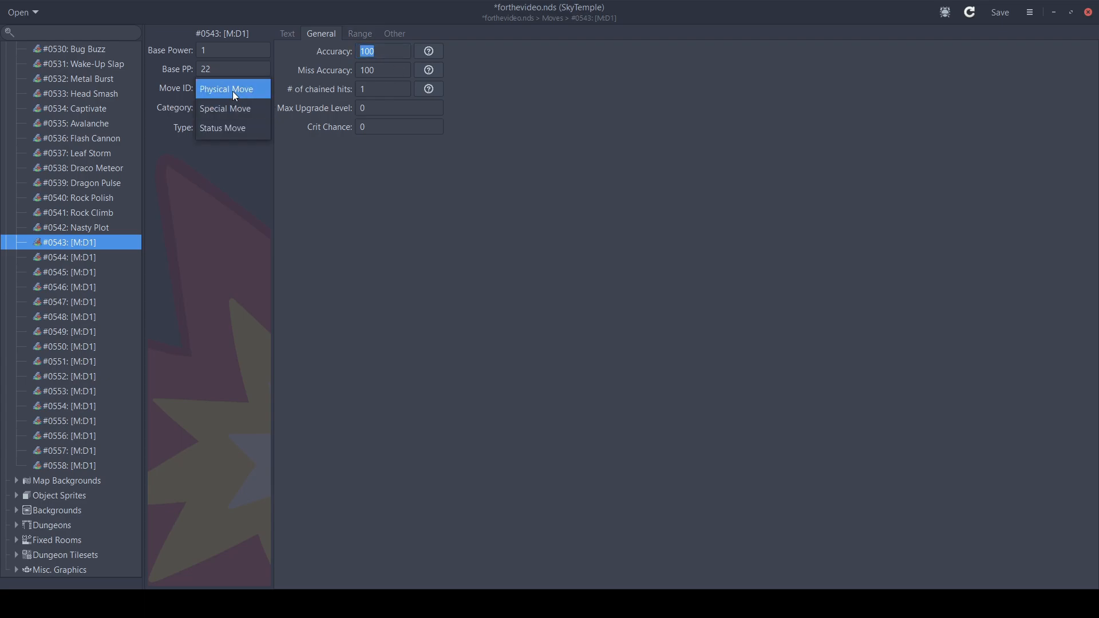
click(247, 223)
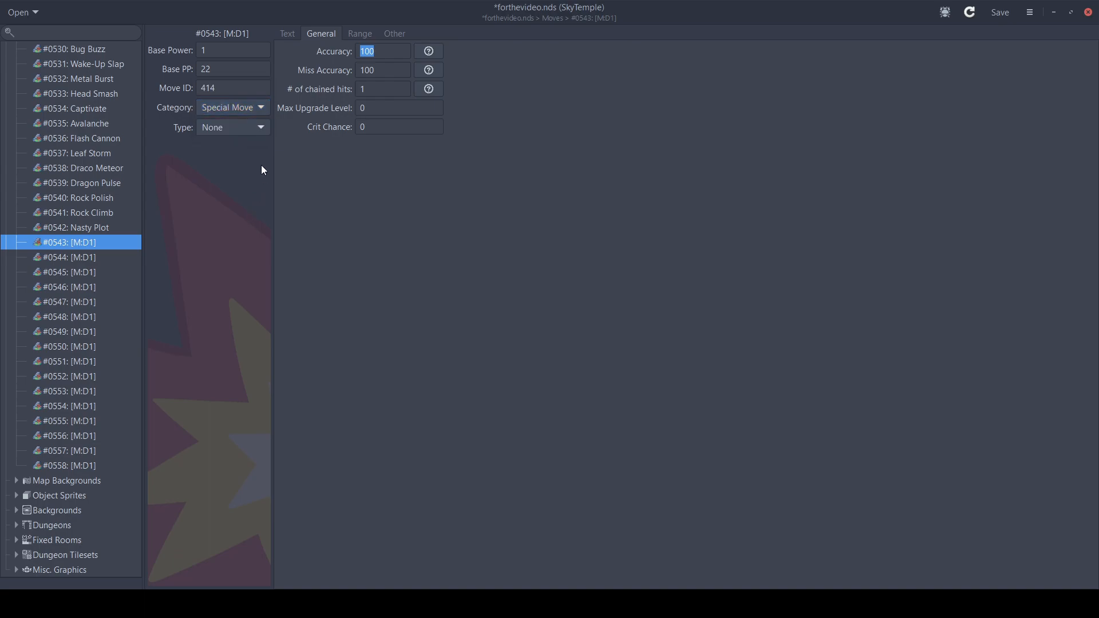
click(247, 138)
click(236, 127)
click(364, 36)
click(399, 38)
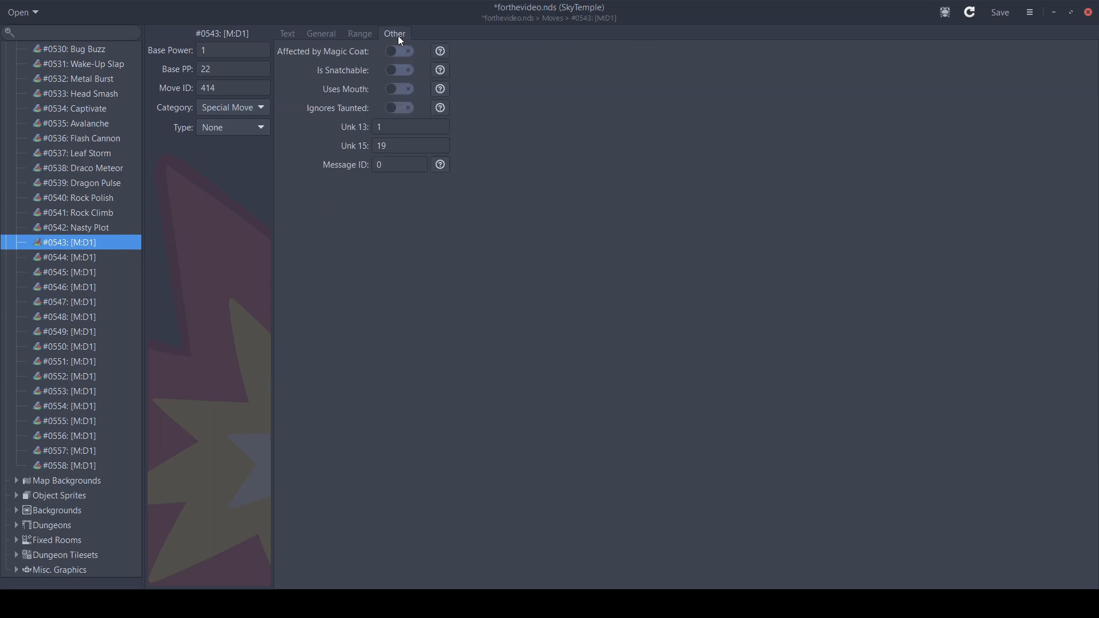
click(288, 33)
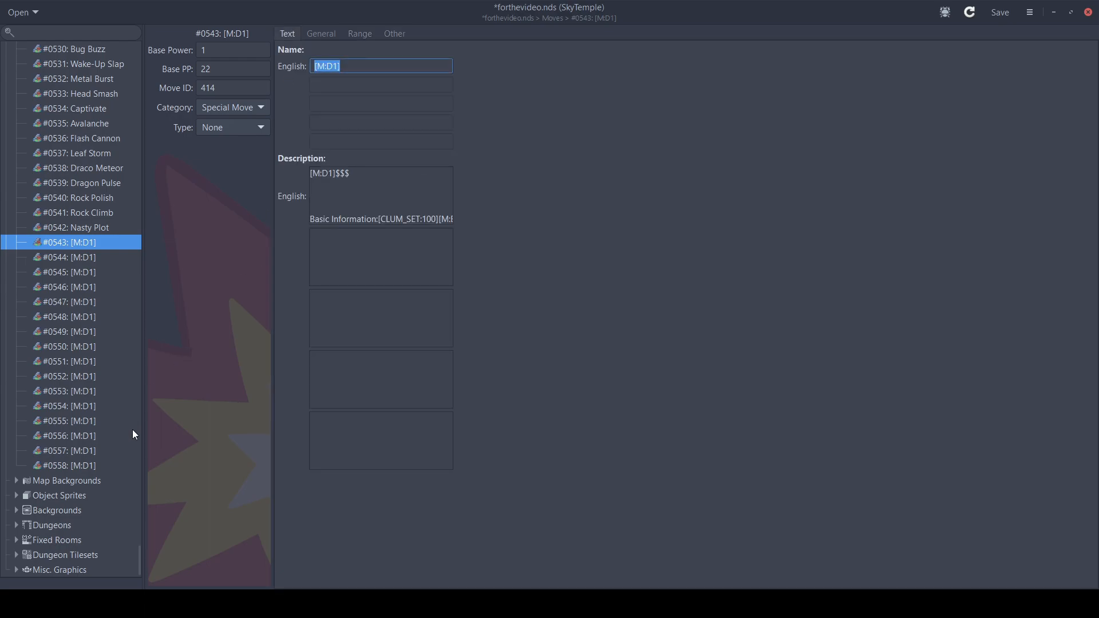
Collapse the Moves section and reopen Litwick's male form $0537 from the Pokémon section
drag(139, 555, 131, 44)
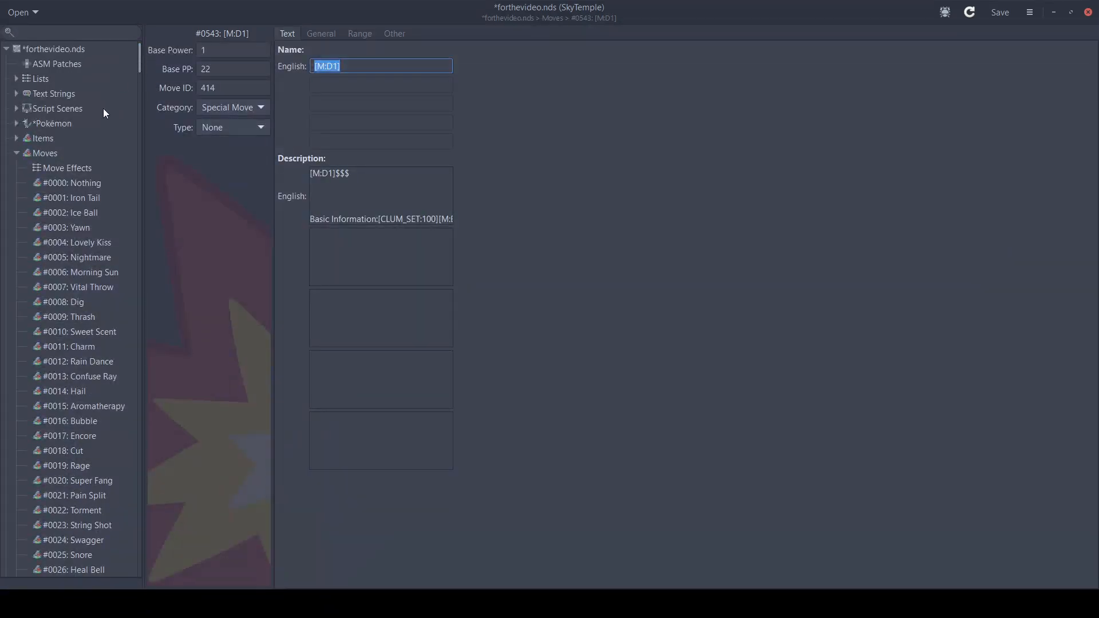
click(14, 153)
click(49, 124)
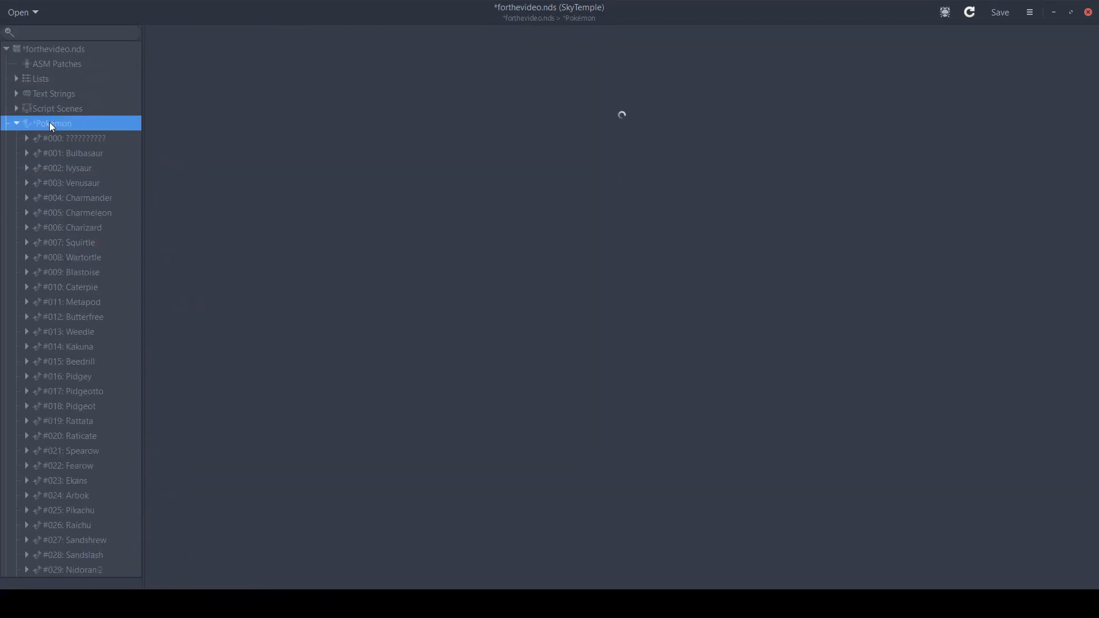
scroll(80, 190, down, 1)
drag(139, 59, 141, 499)
scroll(139, 503, down, 1)
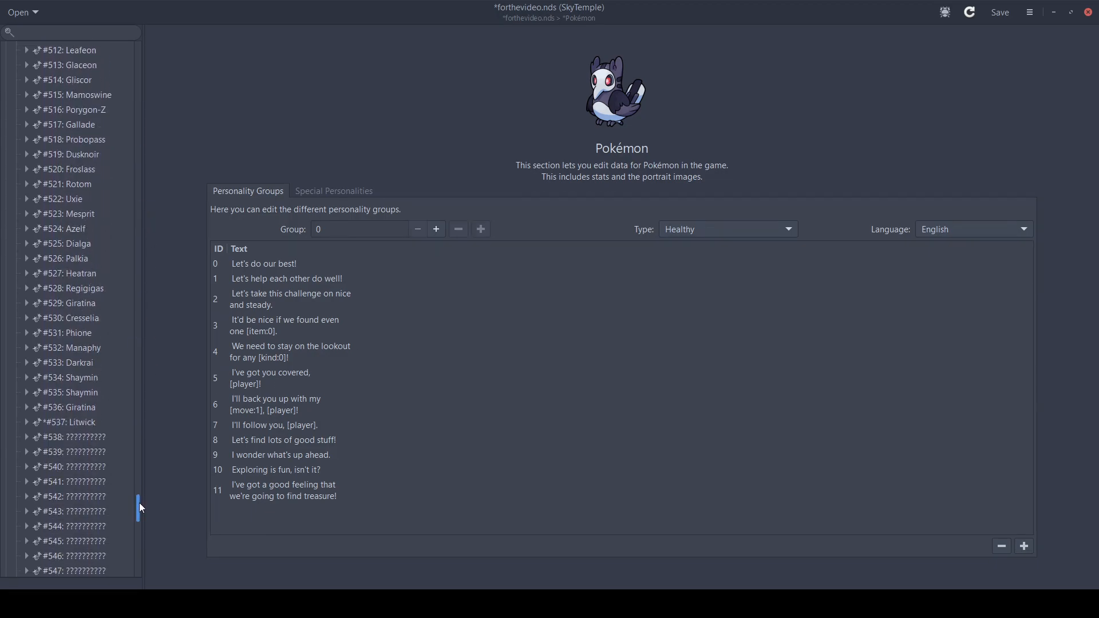
click(82, 422)
click(82, 439)
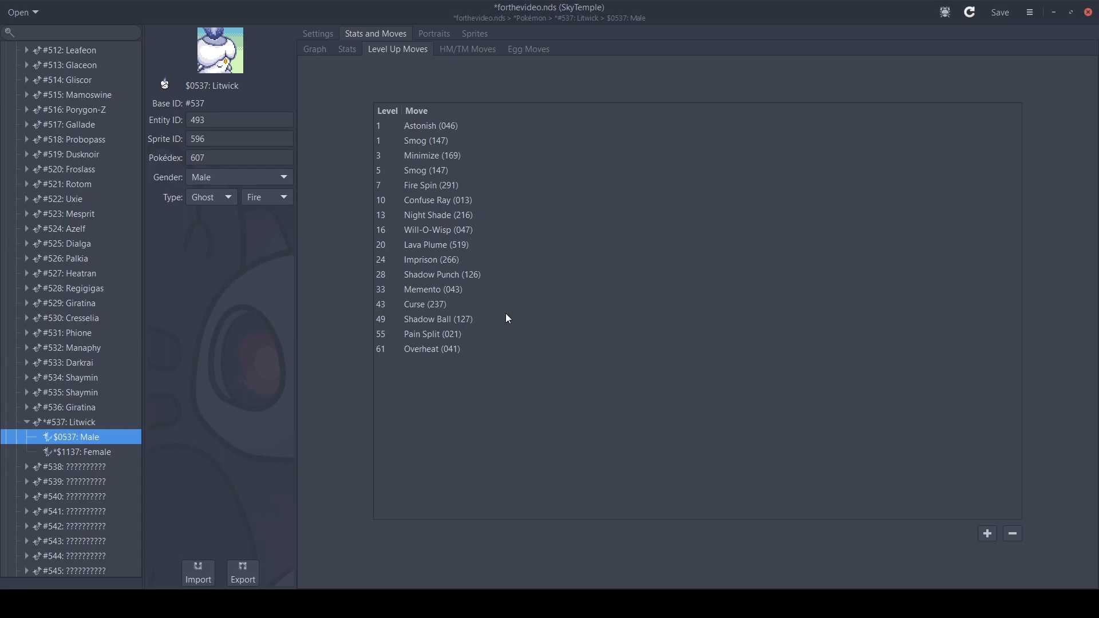
Examine the male Litwick's level-up moves, including Lava Plume and Shadow Punch, and its HM/TM and egg moves
click(496, 252)
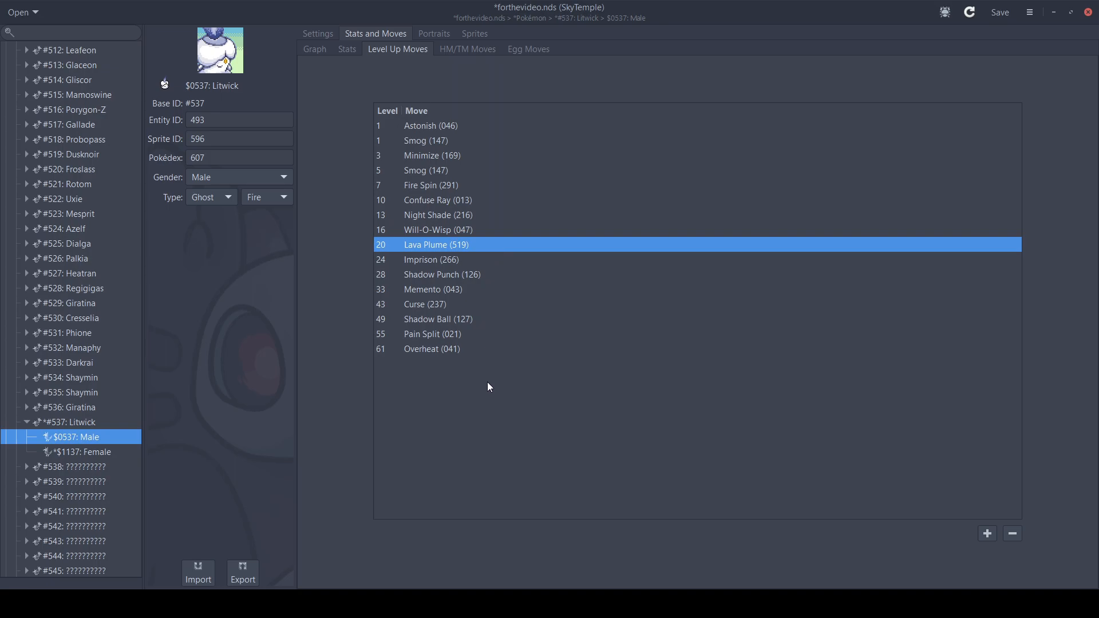
click(539, 276)
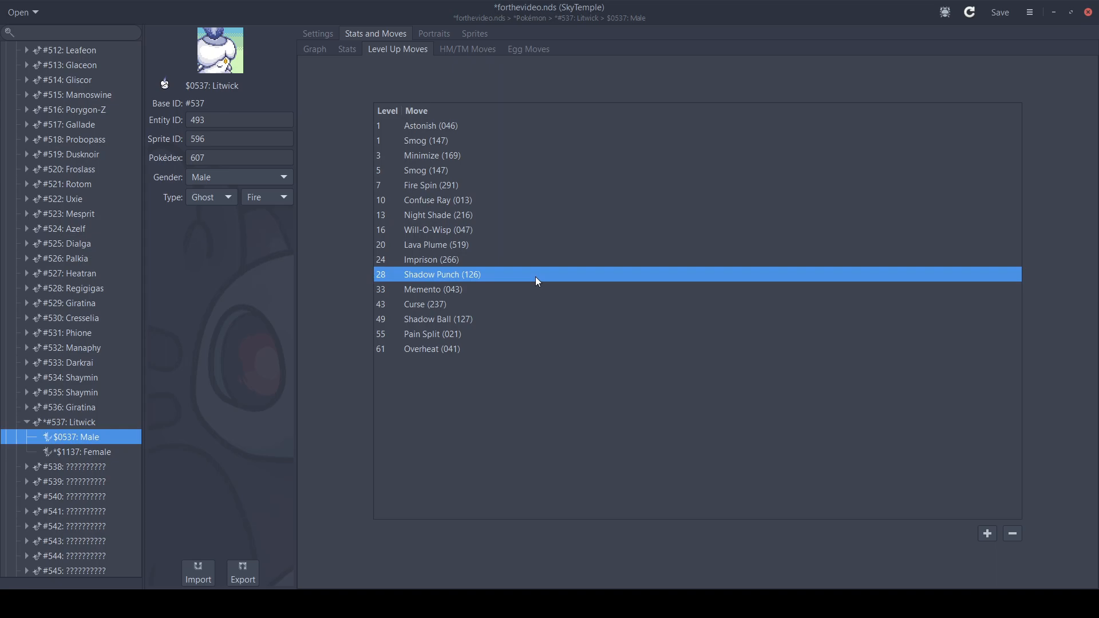
click(477, 50)
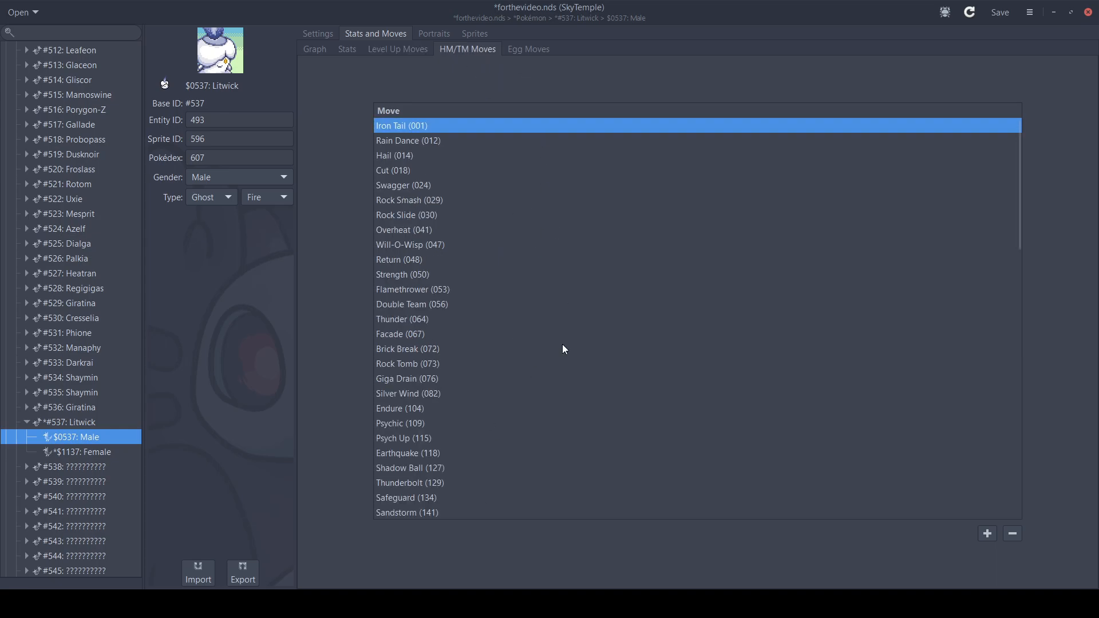
click(526, 48)
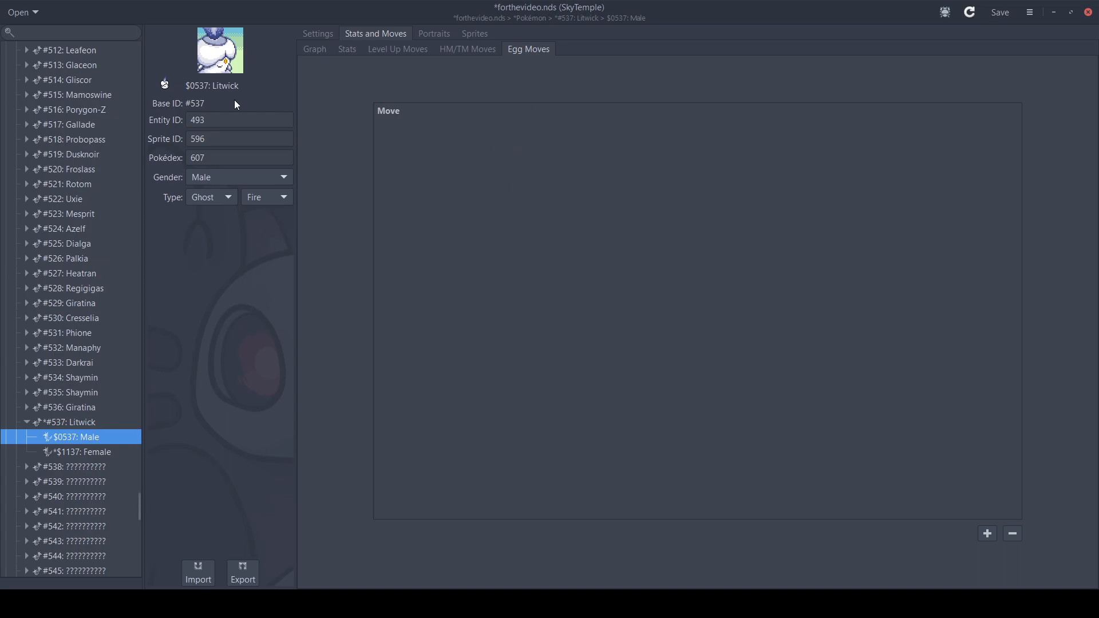
Examine the male Litwick's complete portrait set and the options for importing portraits
click(433, 35)
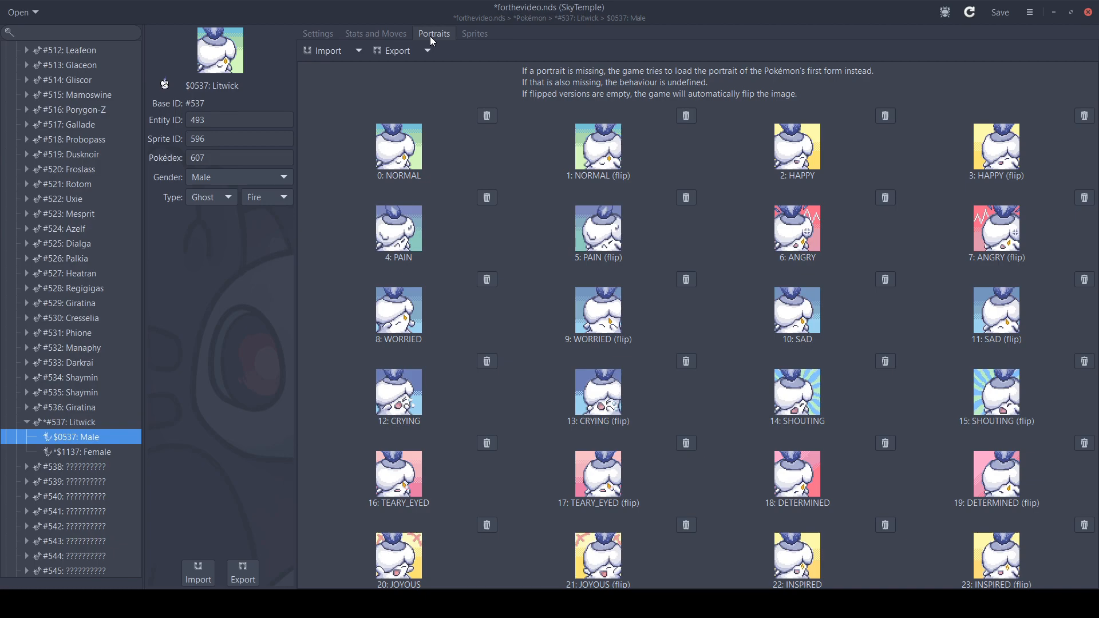
click(359, 52)
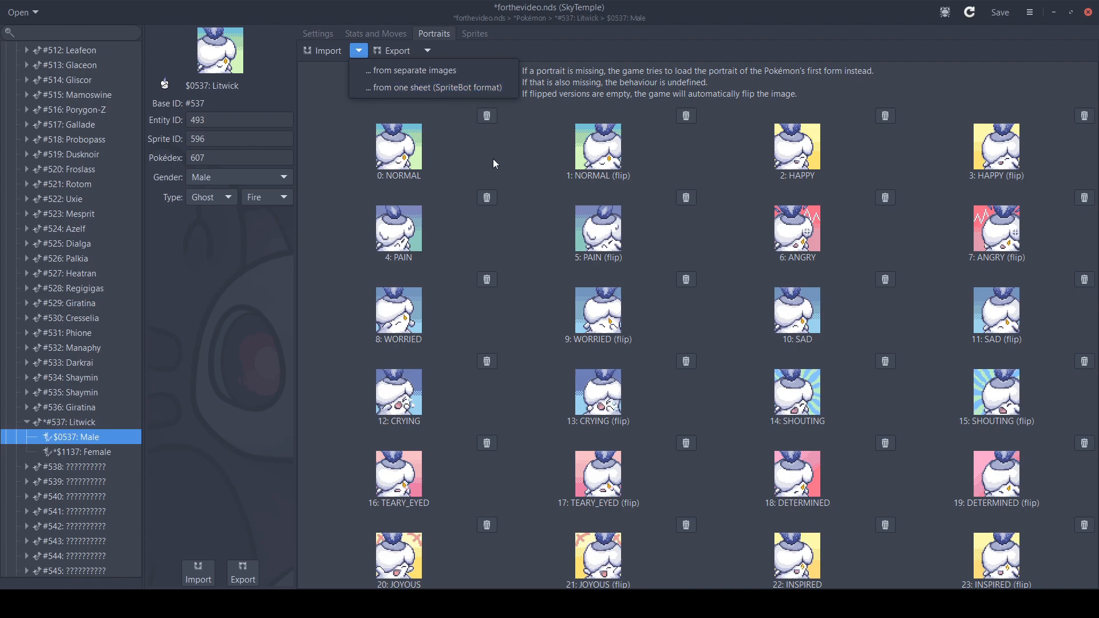
click(532, 154)
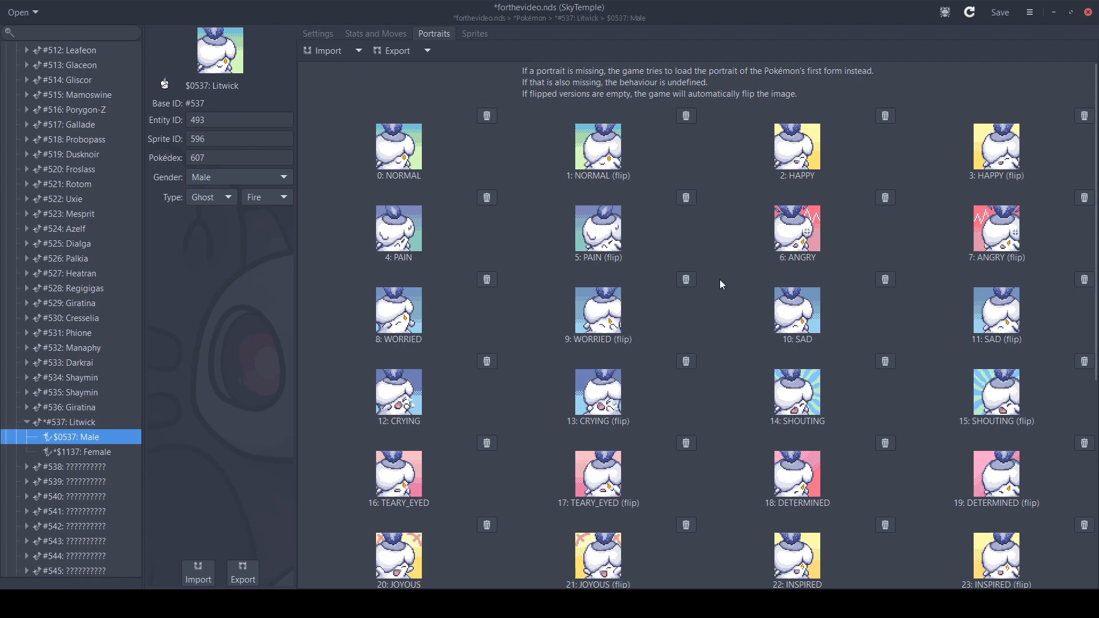
scroll(722, 281, down, 5)
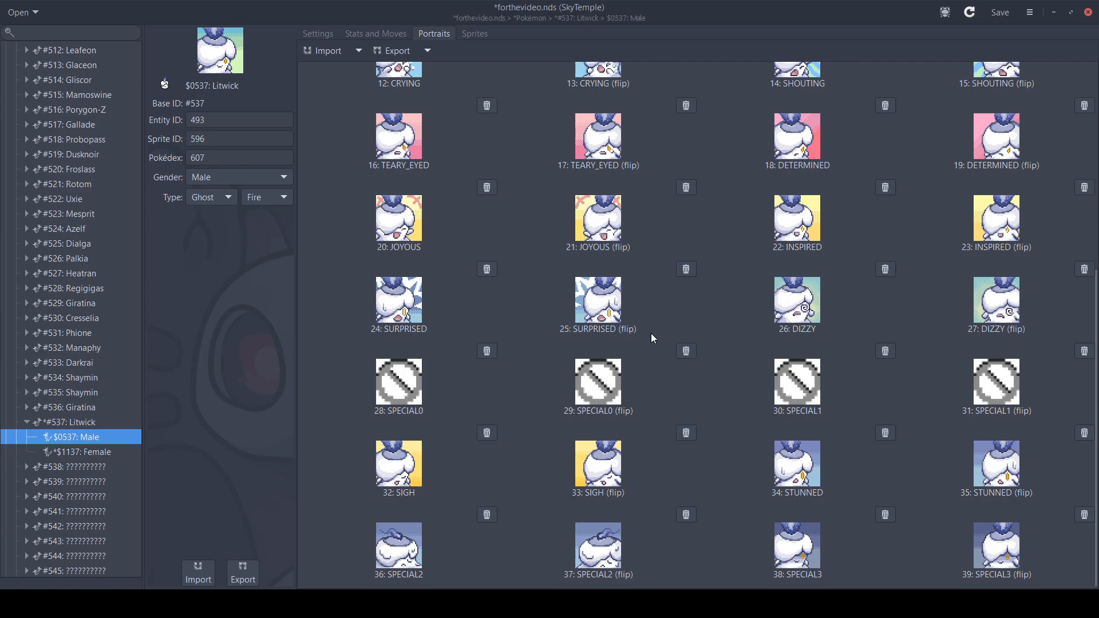
scroll(651, 338, up, 5)
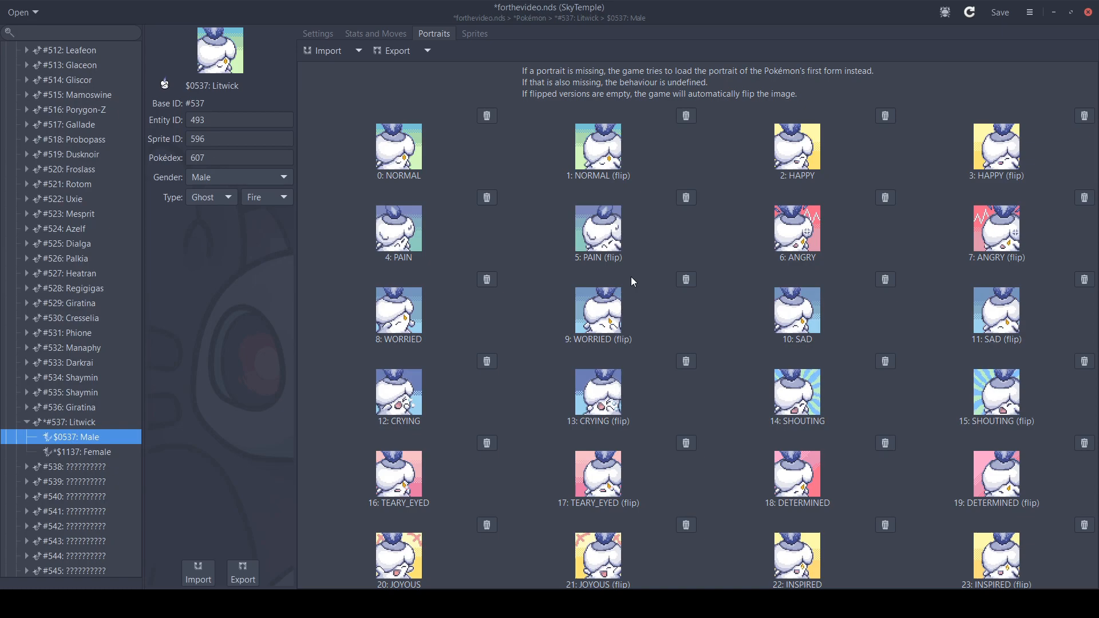
scroll(632, 284, down, 5)
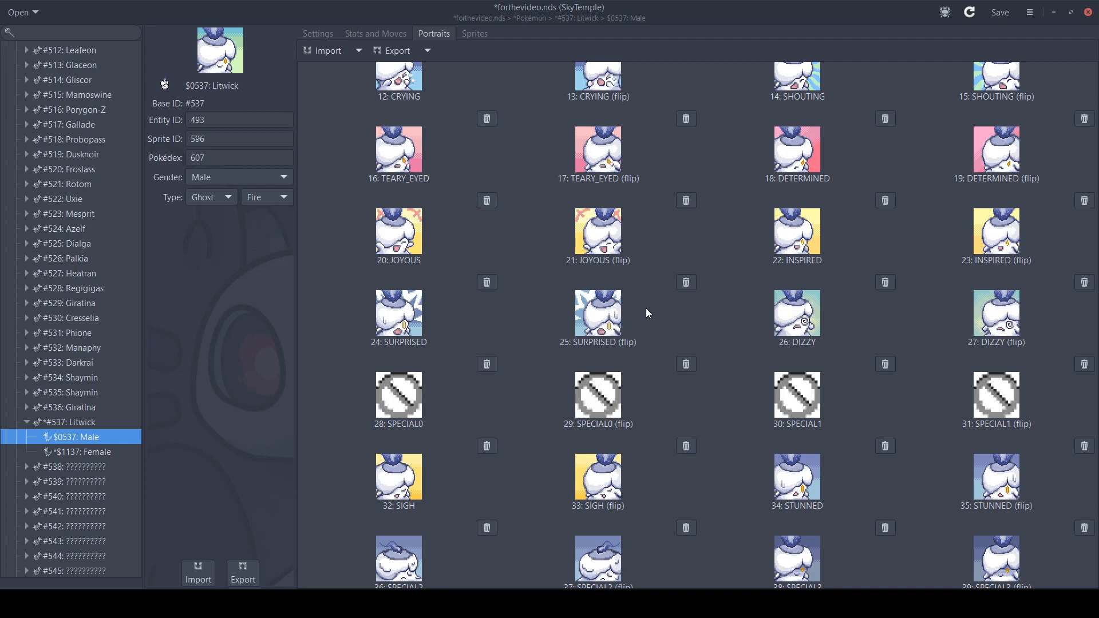
scroll(647, 312, up, 5)
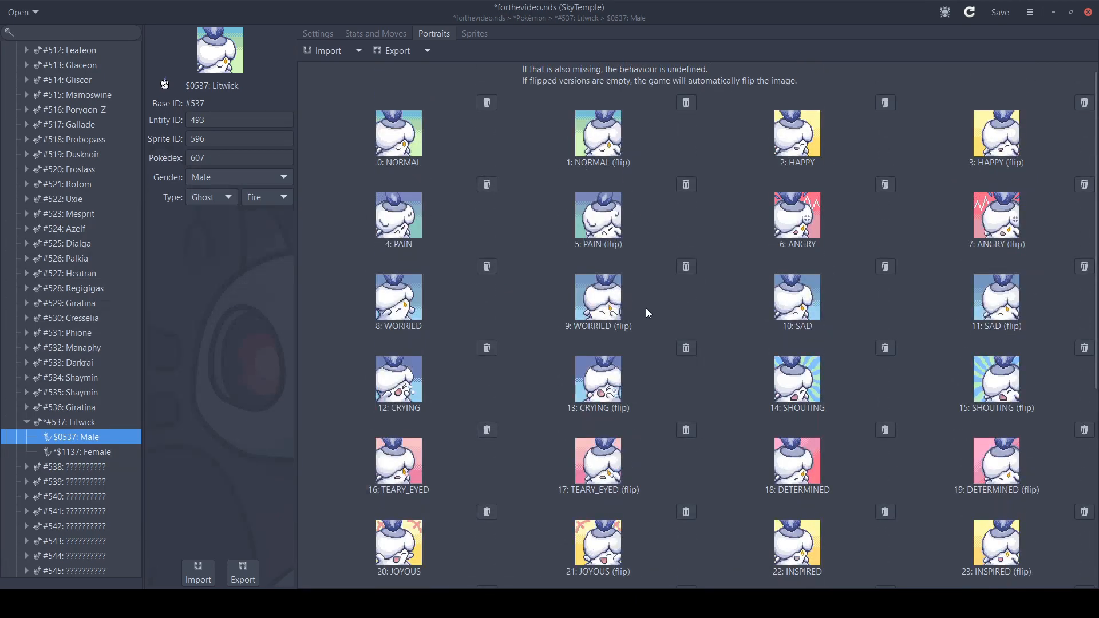
scroll(647, 313, up, 1)
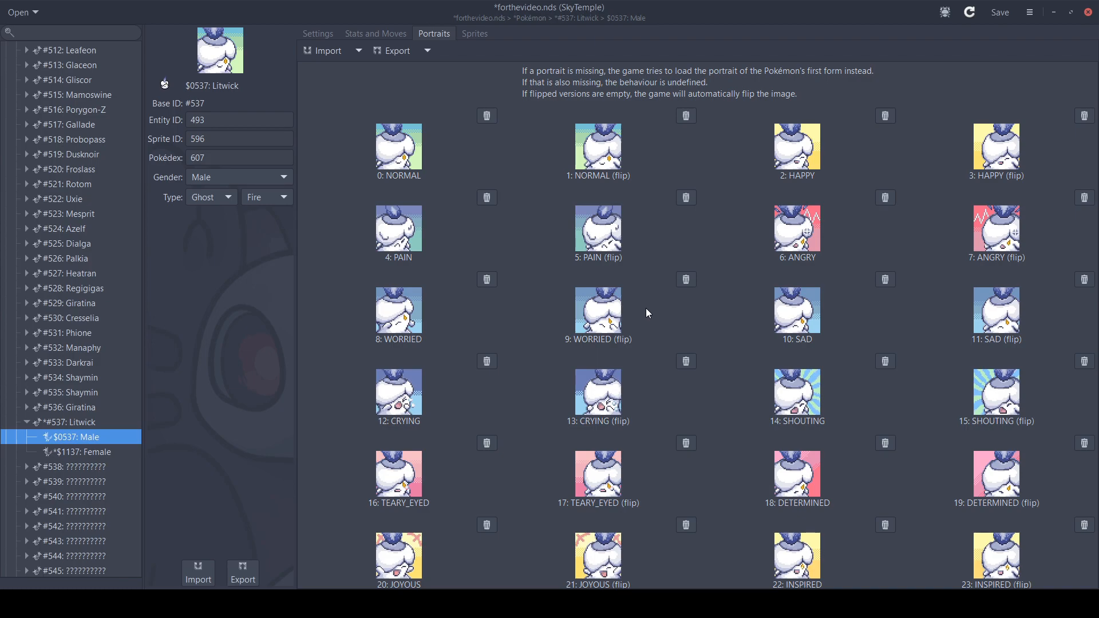
Compare the male Litwick's sprite import and export options with its portrait page
click(474, 34)
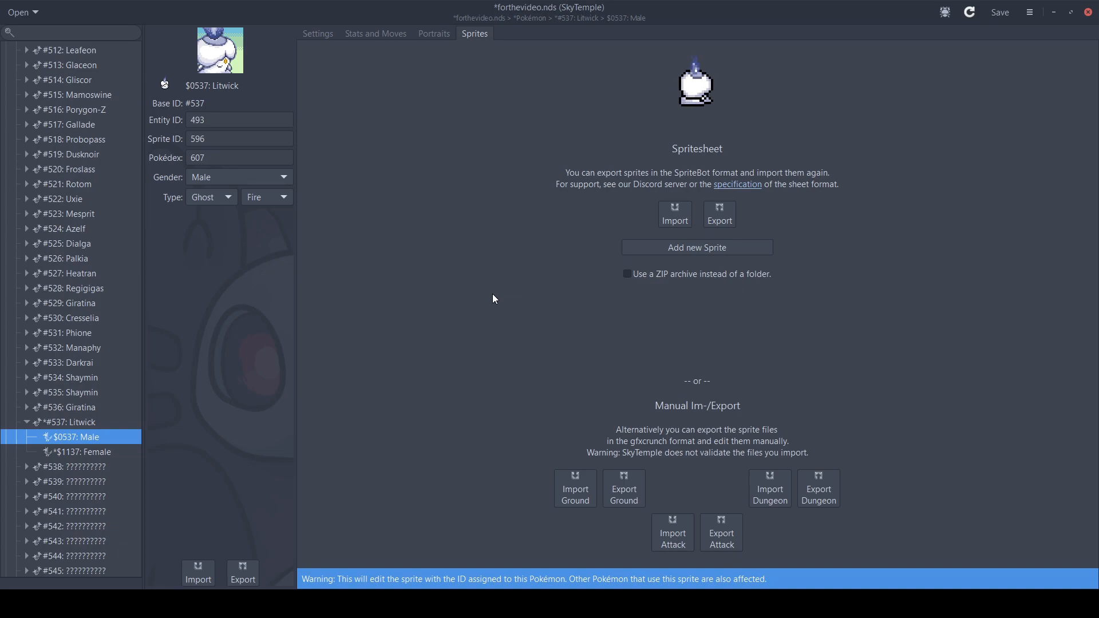
click(437, 33)
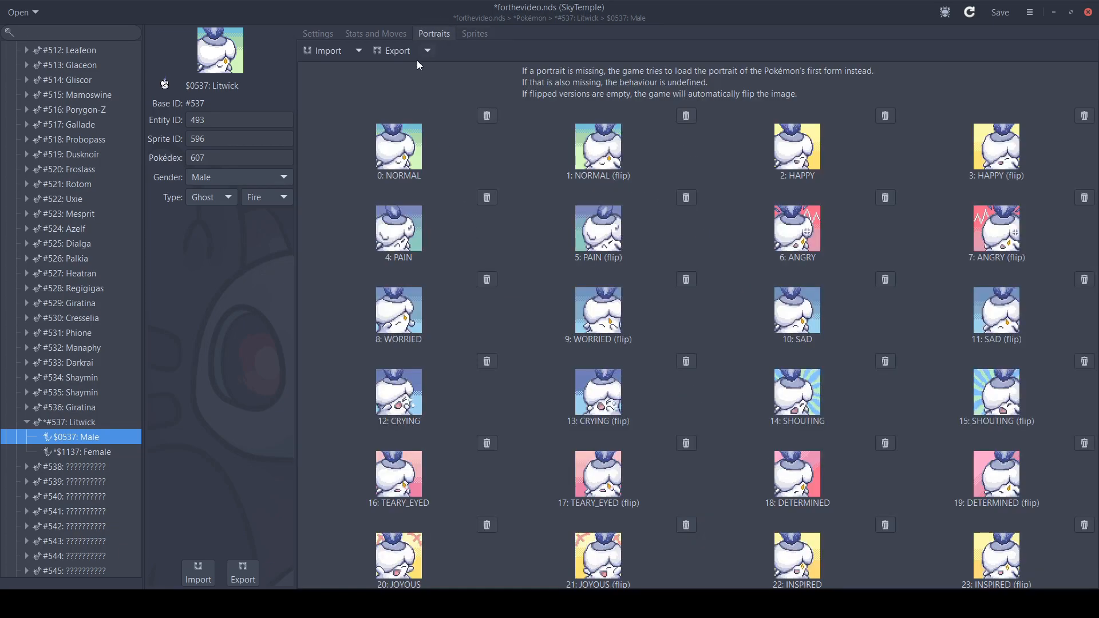
click(466, 35)
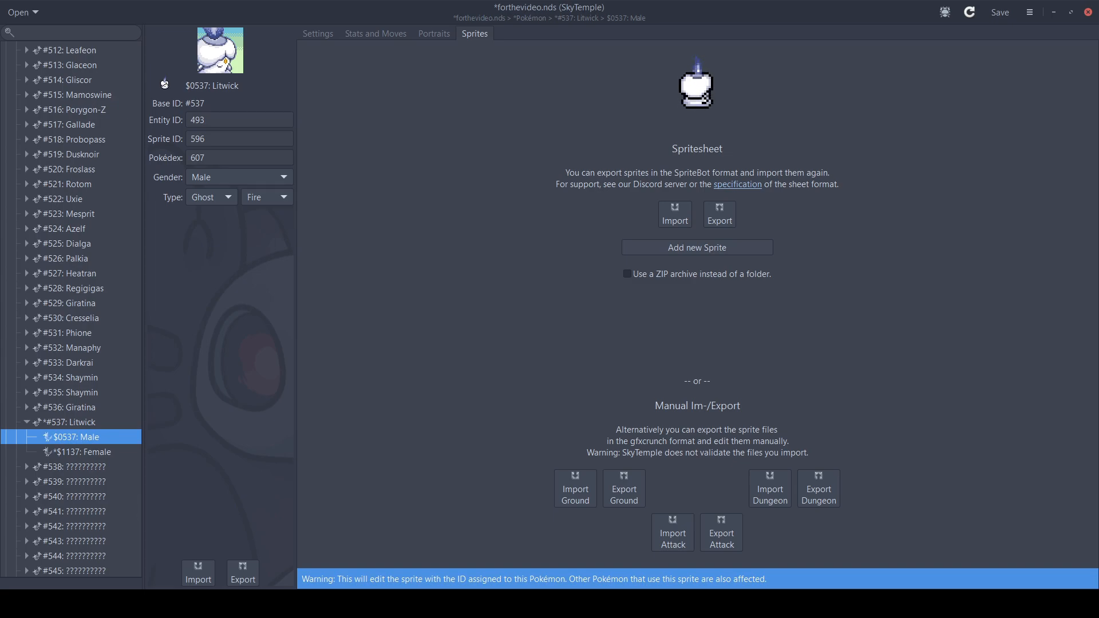
Copy the male Litwick's form settings, names, stat growth, both movesets and current-form portraits to the $1137 Female form, and open that form
click(239, 577)
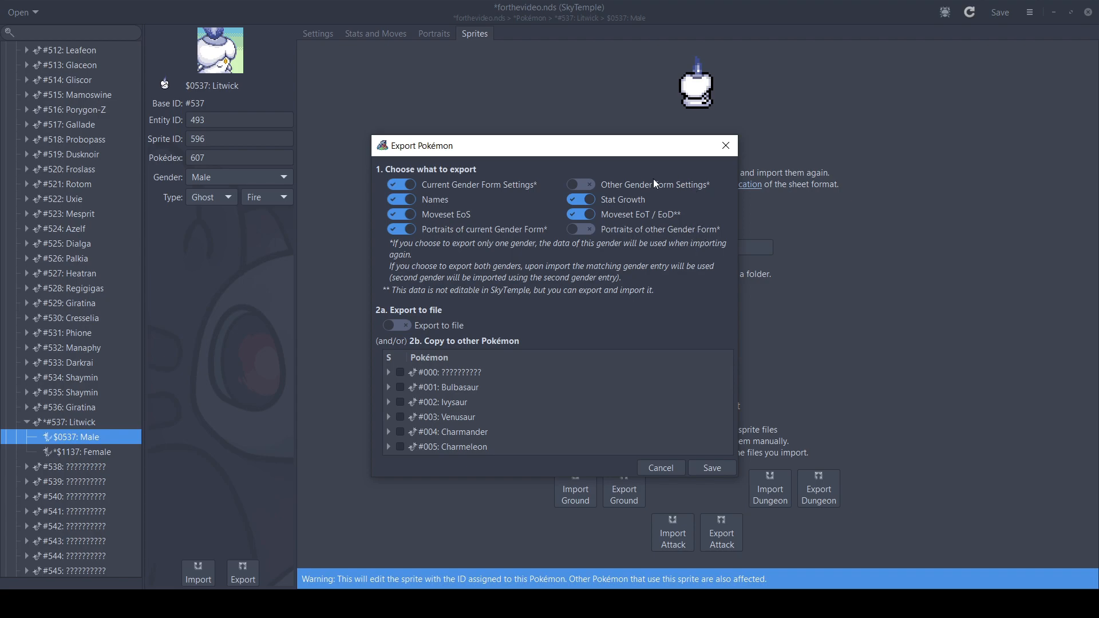
scroll(550, 396, down, 5)
drag(727, 382, 725, 437)
click(388, 393)
click(410, 424)
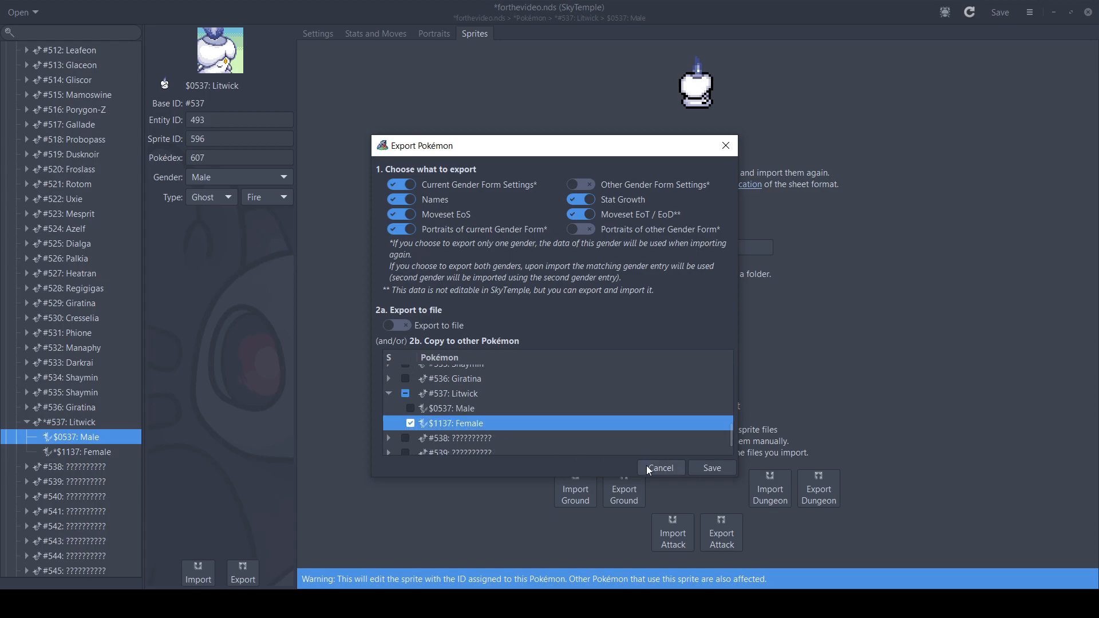
click(712, 468)
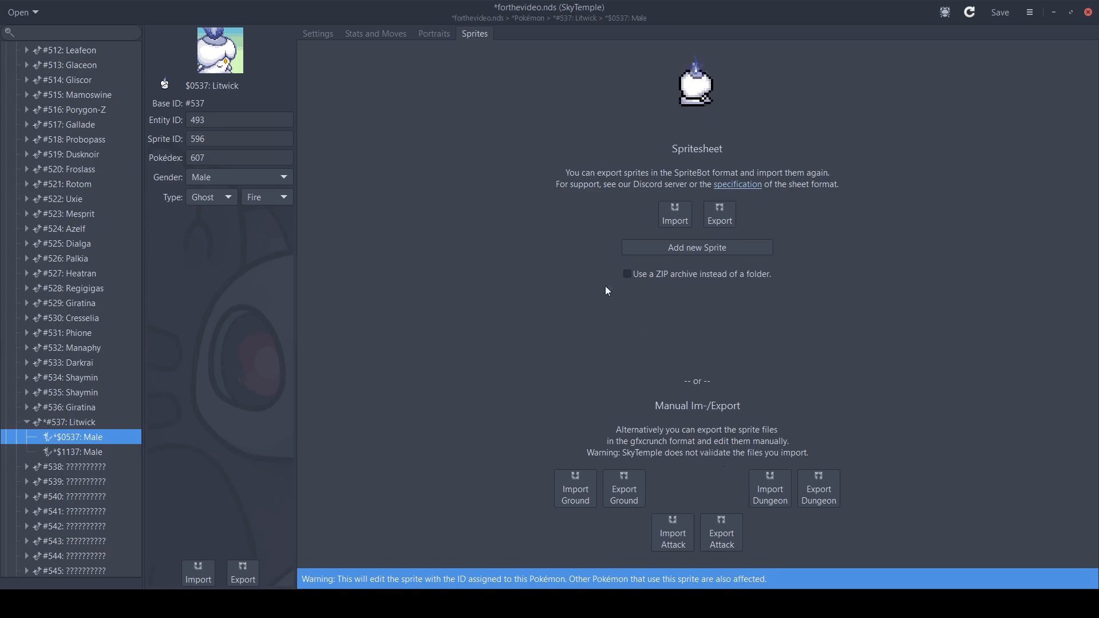
click(98, 453)
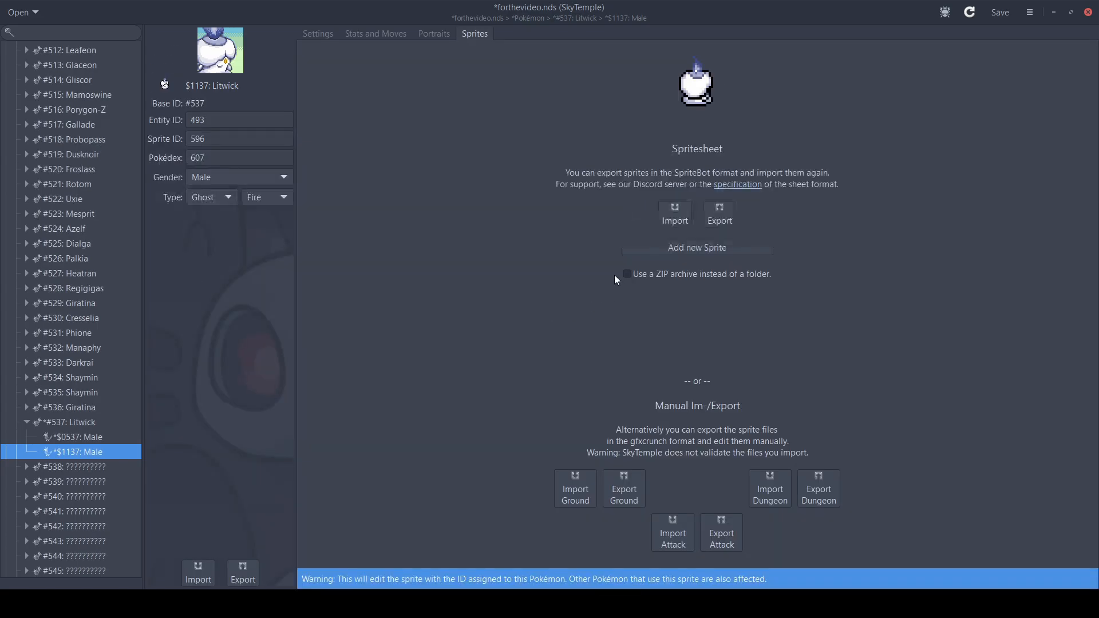
Set the $1137 Litwick form's gender to Female and save the ROM
click(233, 171)
click(233, 198)
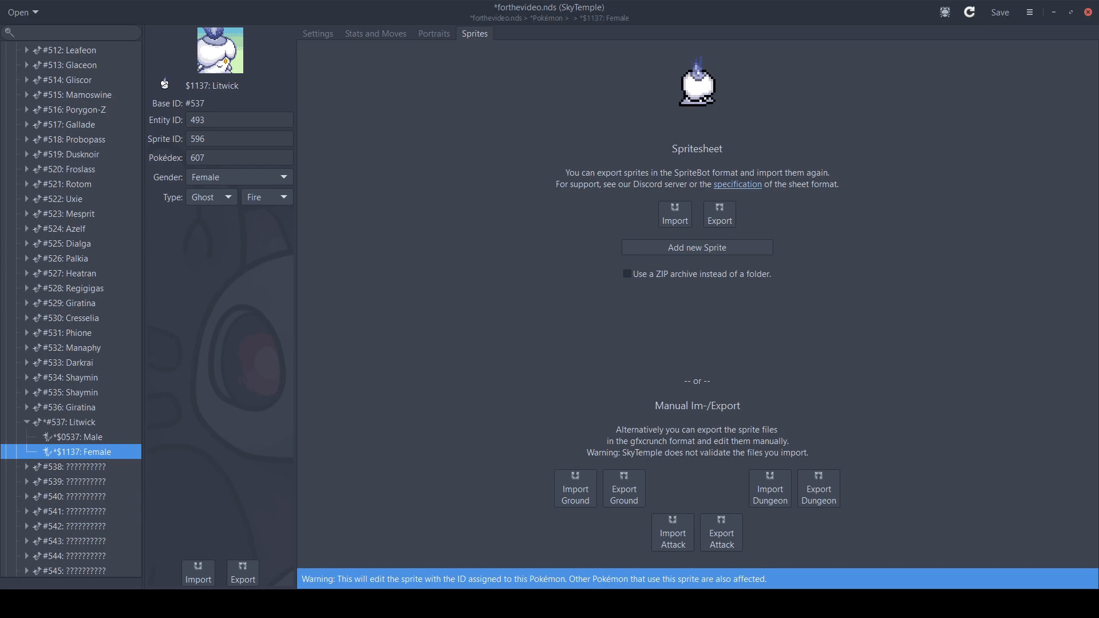
click(1001, 12)
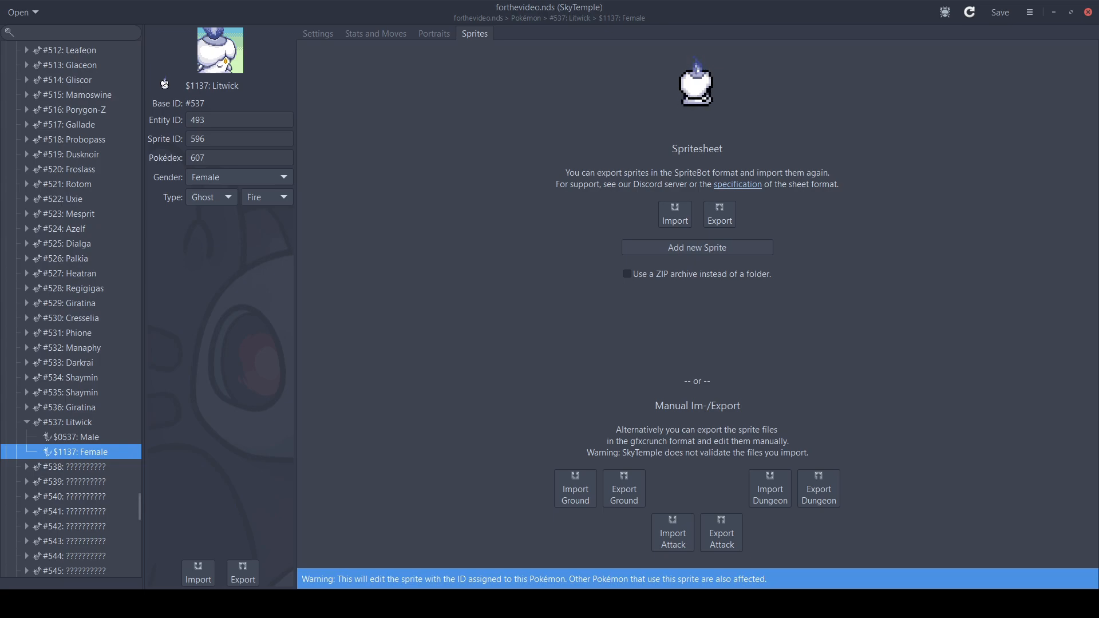
Open the Starters list to check the default player and partner Pokémon
scroll(137, 338, up, 3)
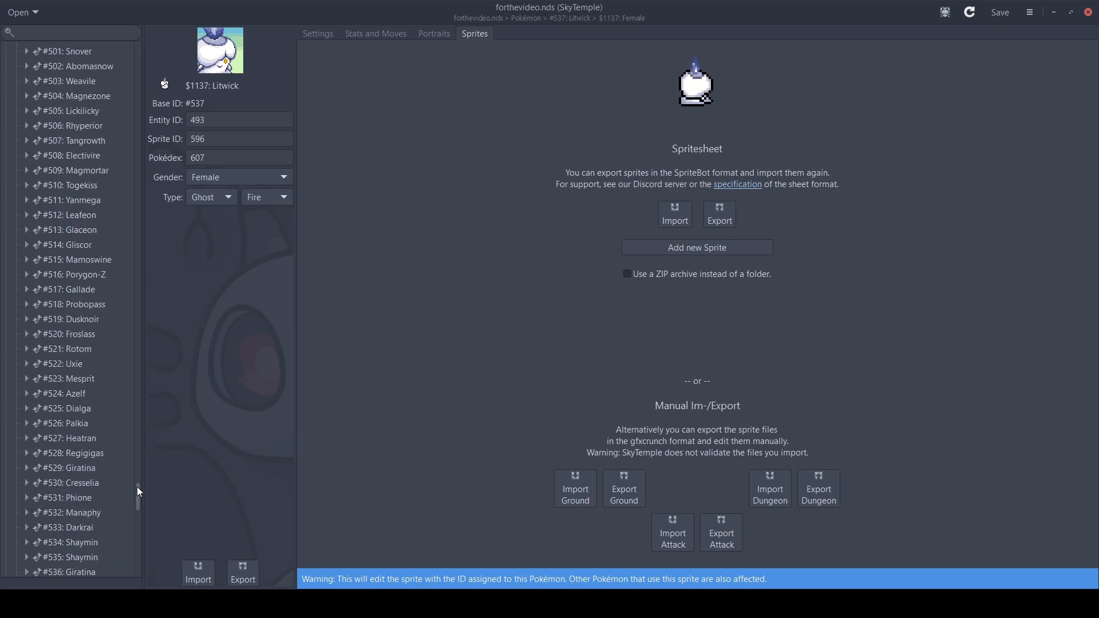
drag(137, 490, 136, 49)
click(77, 78)
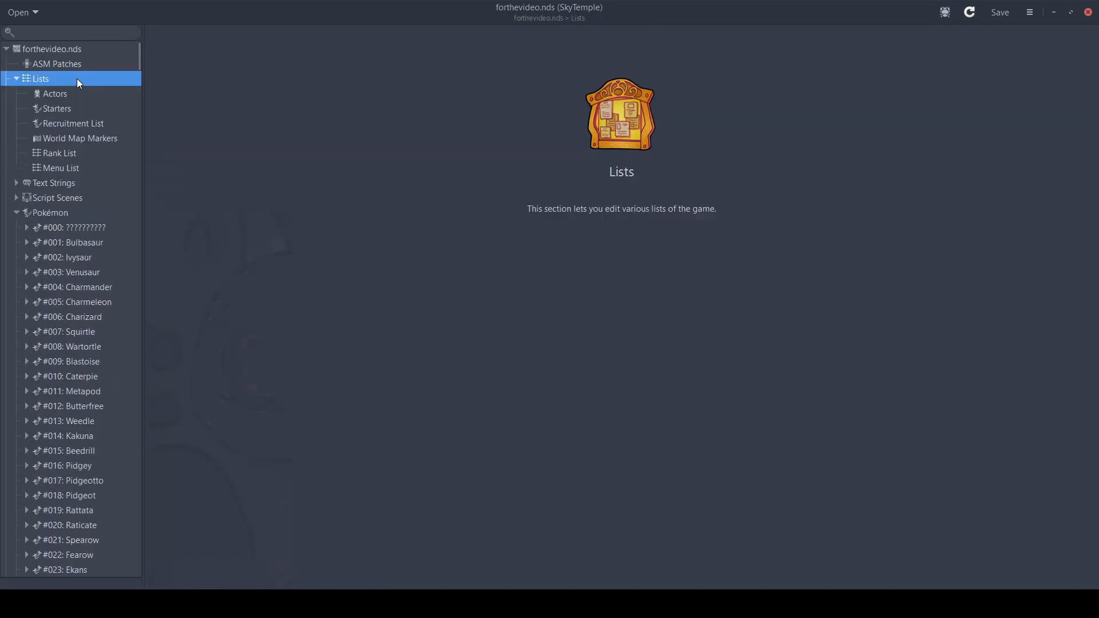
click(56, 110)
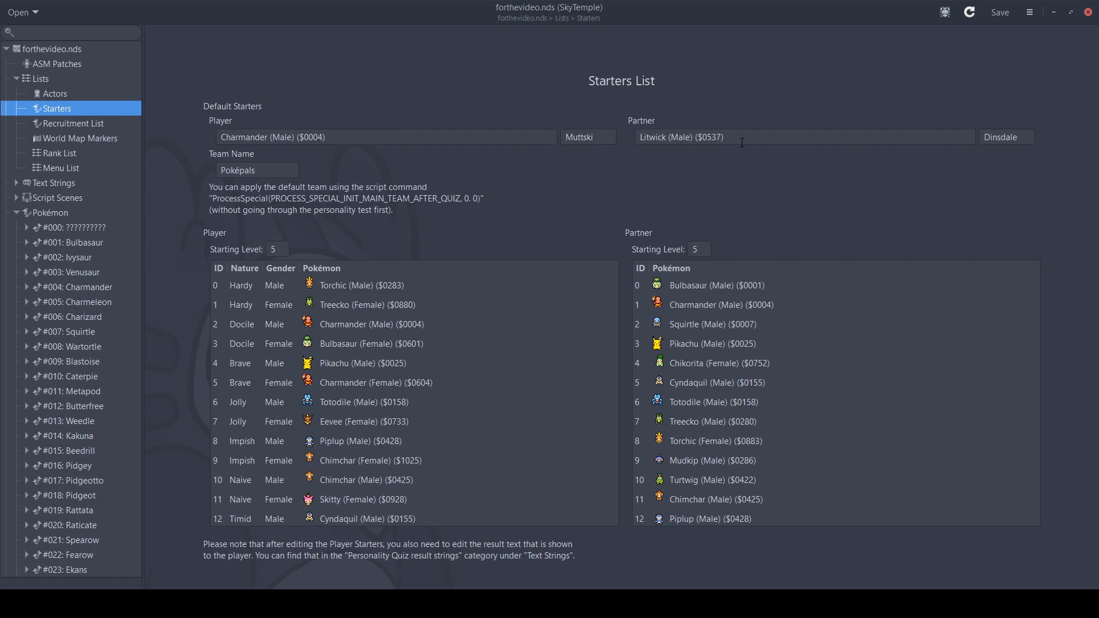
Boot the game in the maximized Script Engine Debugger with an enlarged emulator view, and show the debug flags
click(944, 16)
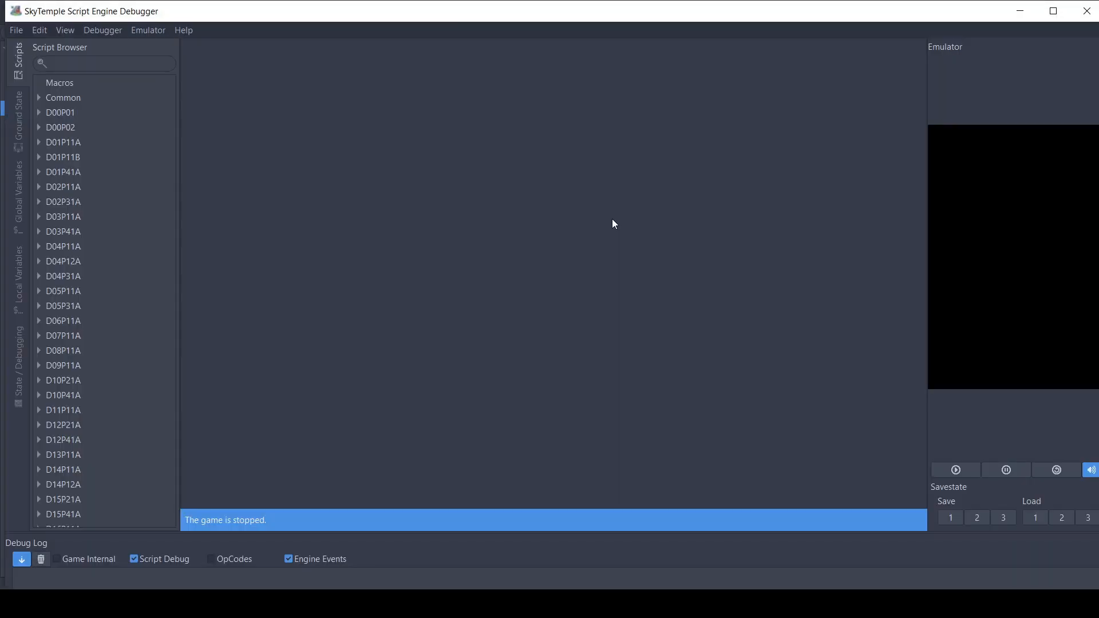
double_click(536, 12)
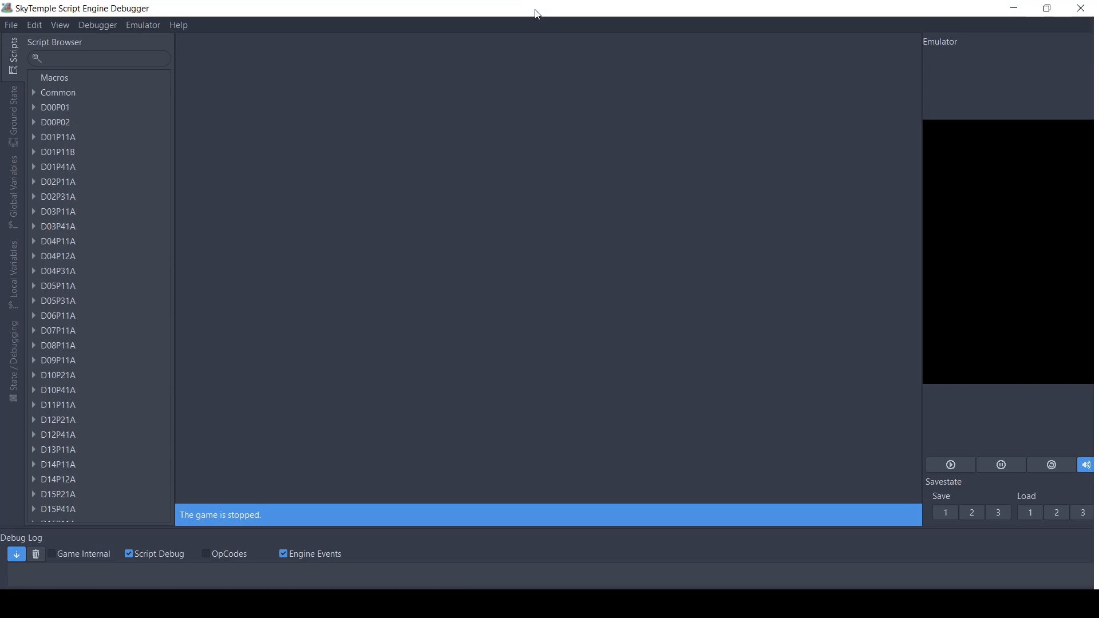
click(1056, 466)
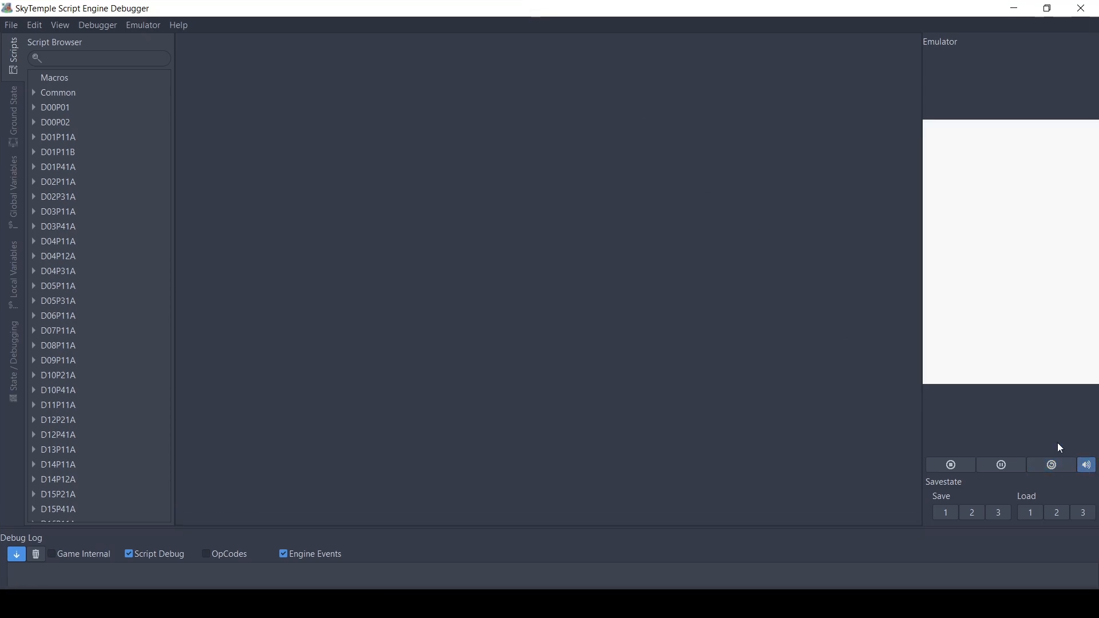
drag(924, 332, 788, 348)
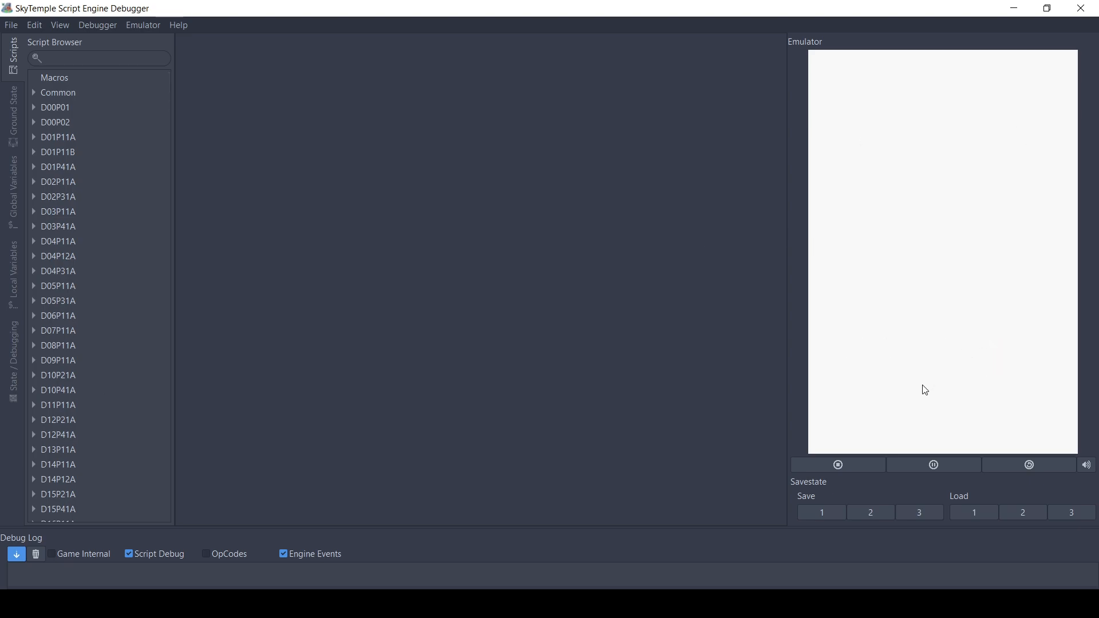
click(11, 293)
click(12, 338)
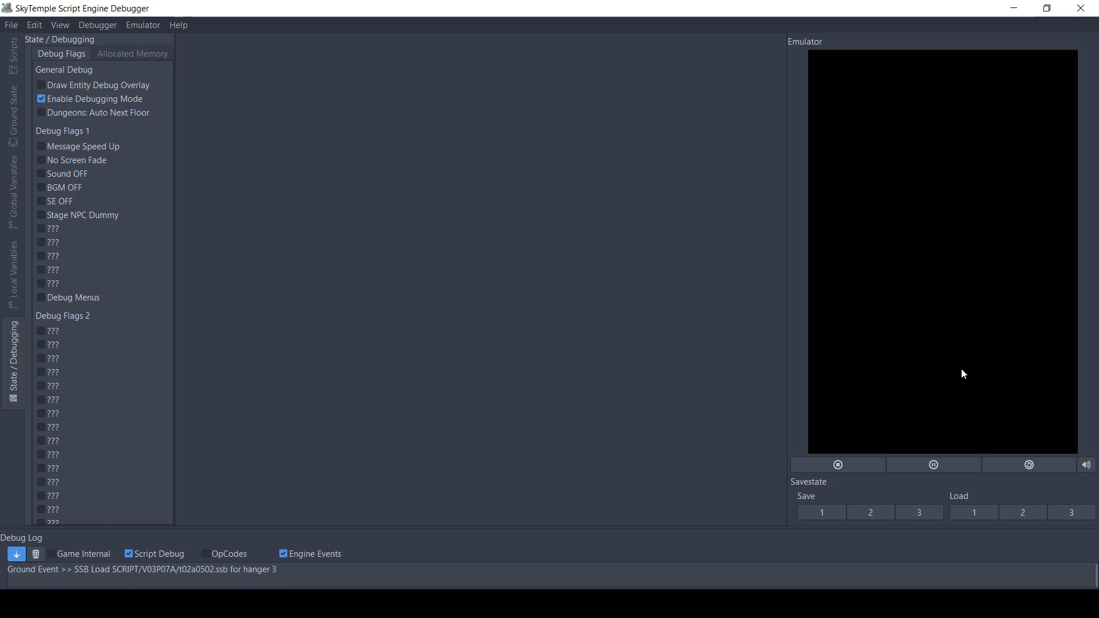
Start a new game in the emulator, decline the Personality Test and choose the Main 2 scenario
click(927, 373)
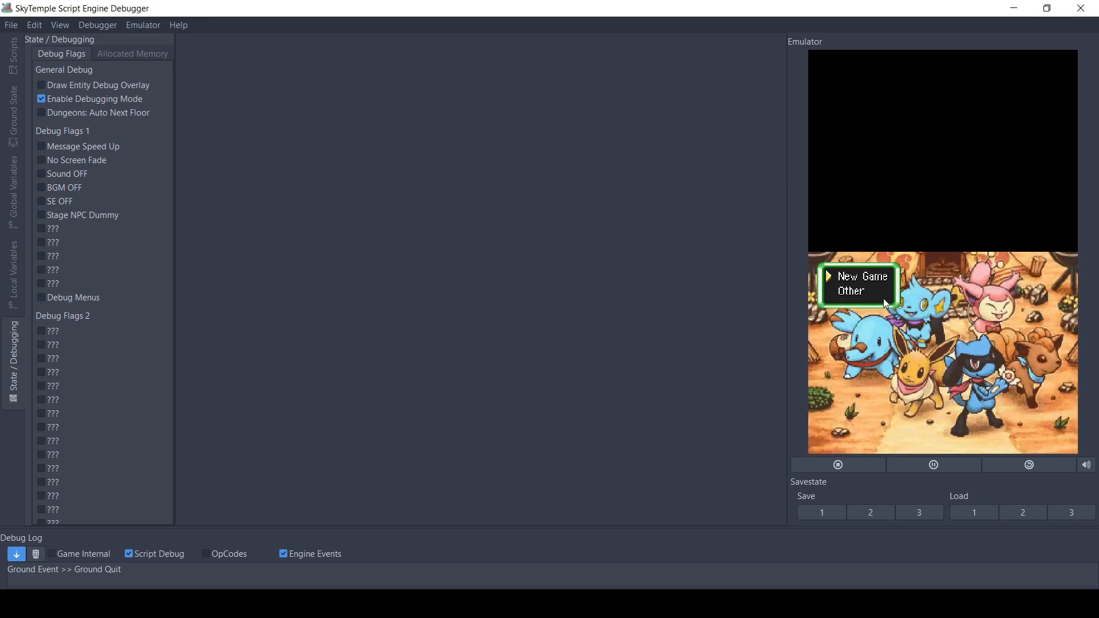
click(861, 274)
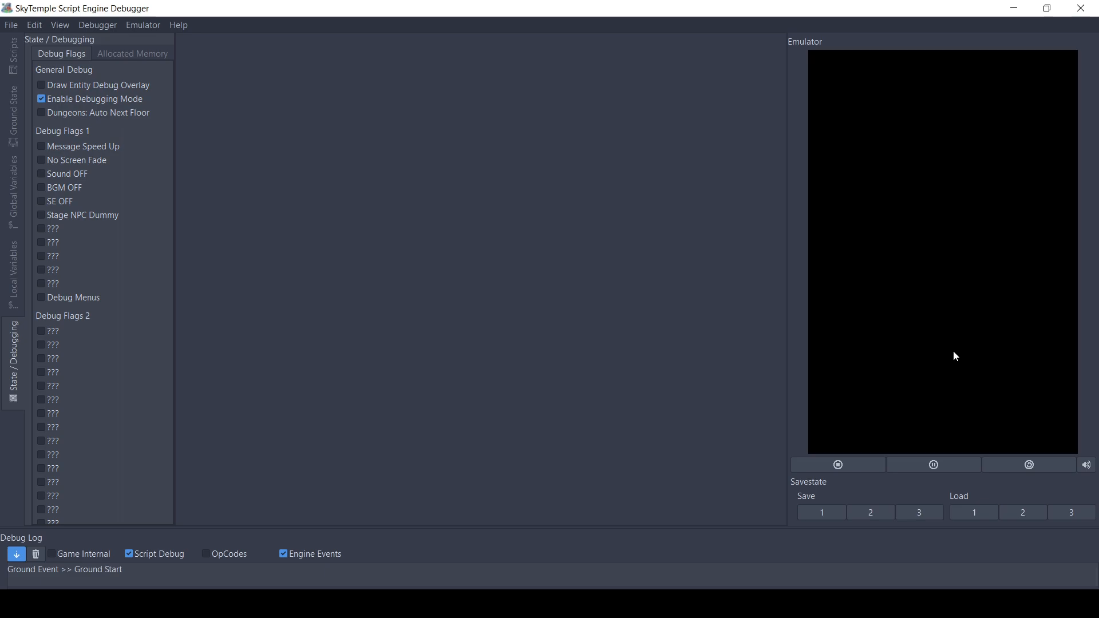
click(971, 352)
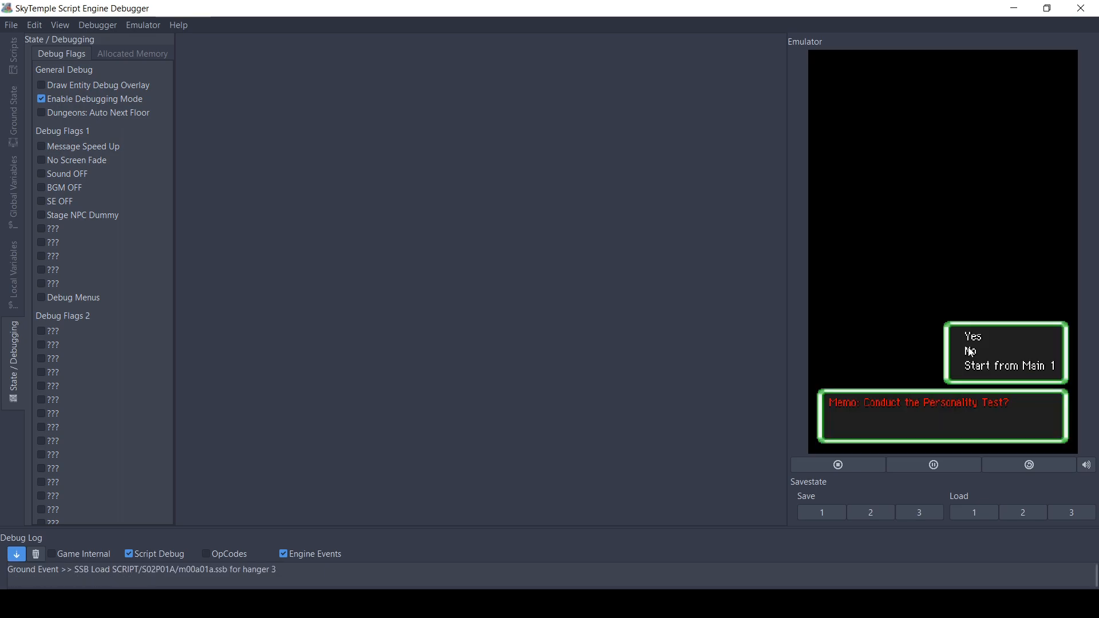
click(983, 374)
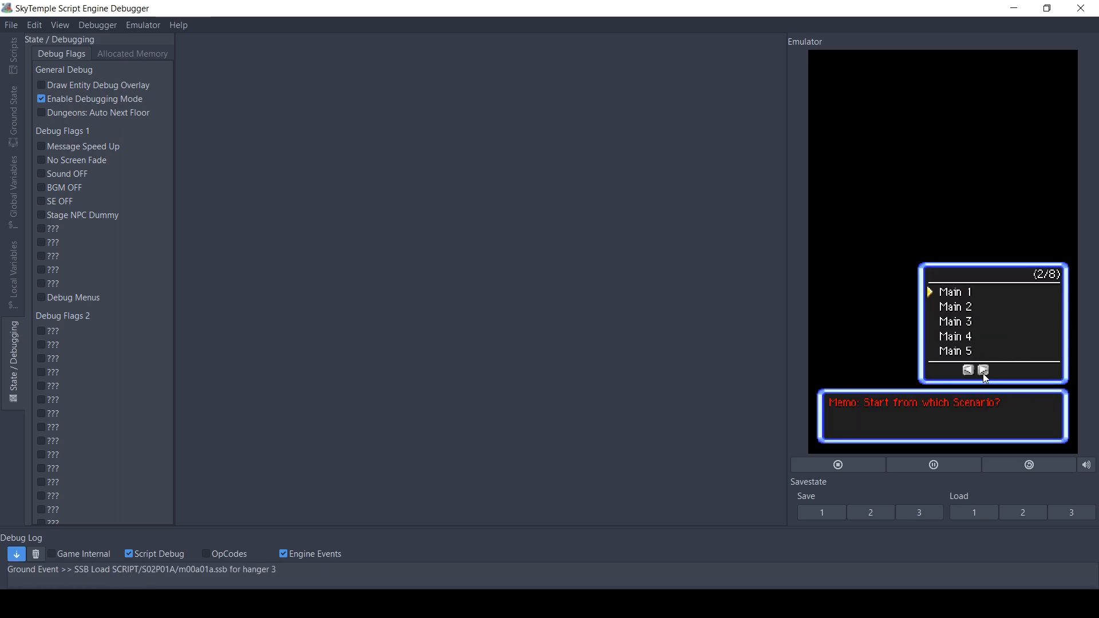
click(975, 307)
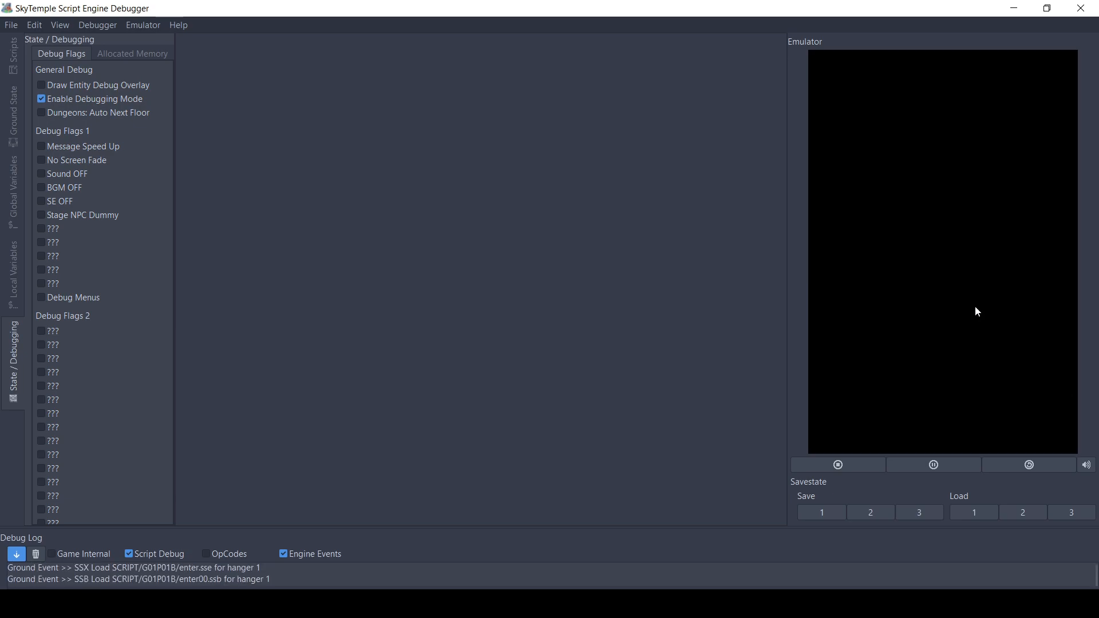